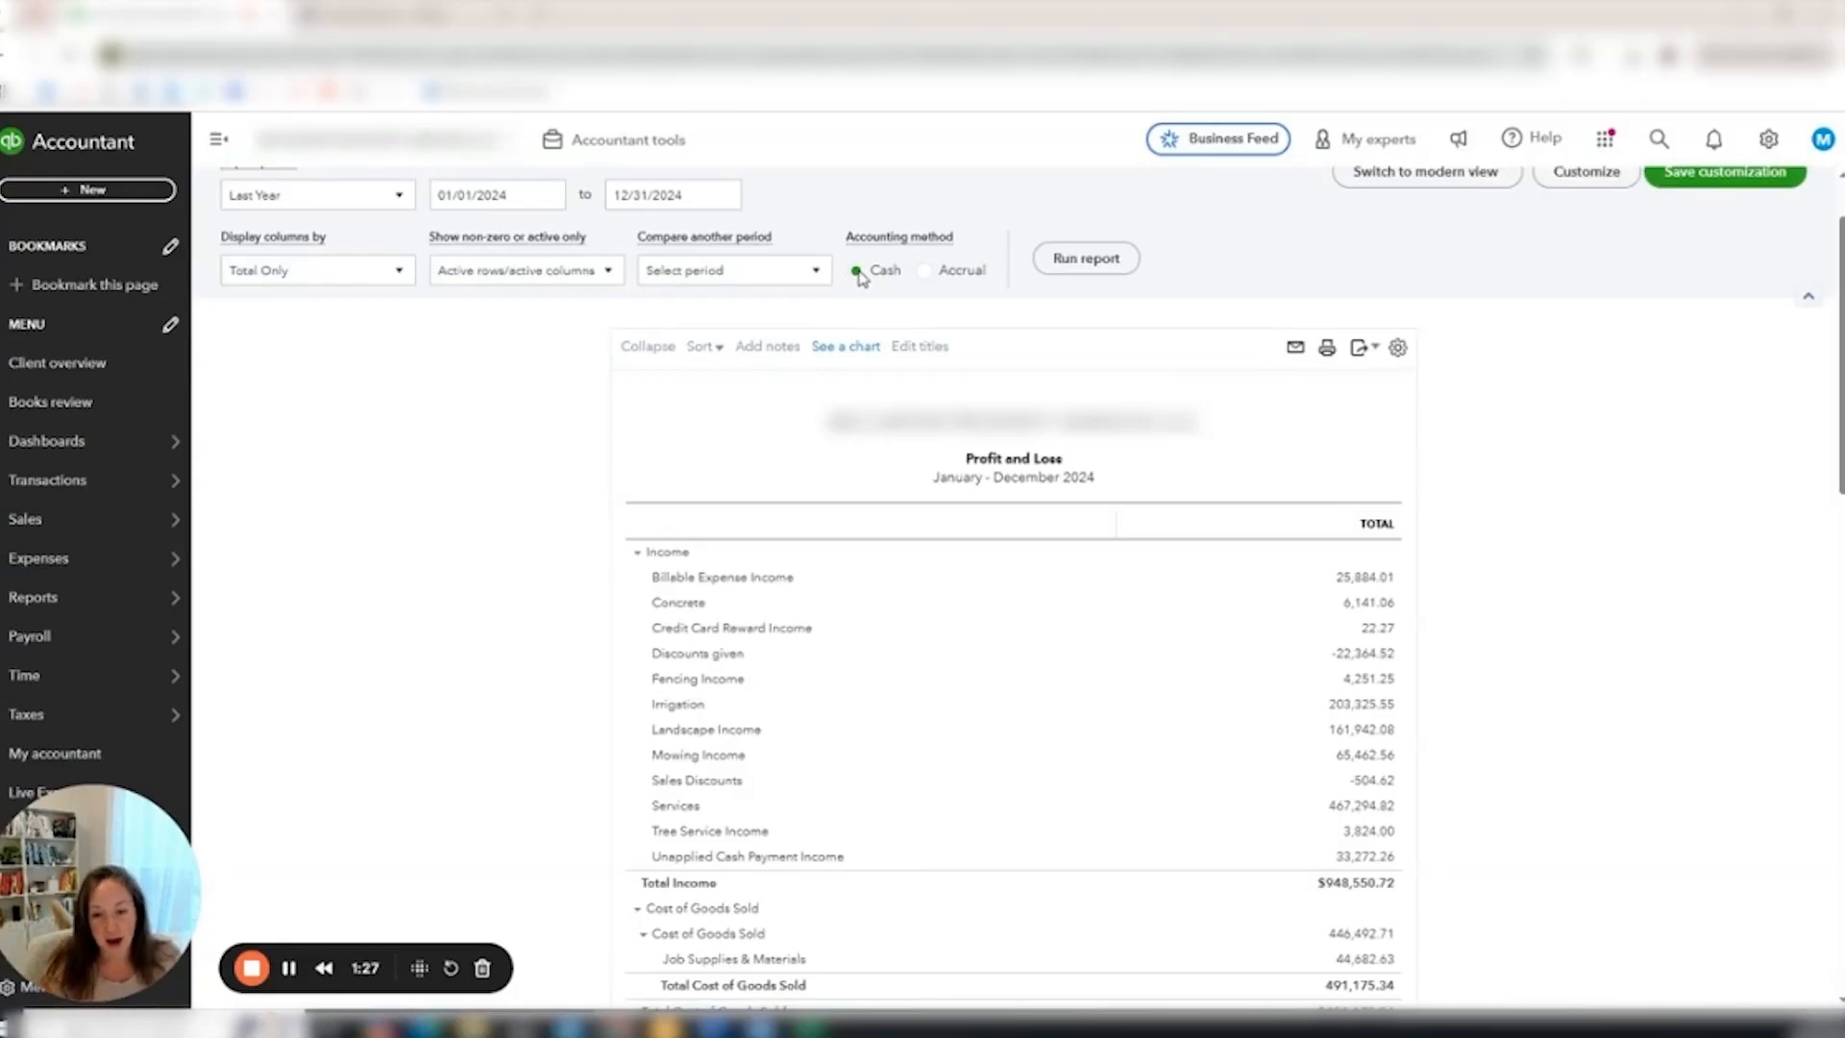
Step: Run the cash-basis Profit and Loss report for last year and open the transactions behind Unapplied Cash Payment Income
left_click(1097, 268)
scroll(946, 318, "down", 3)
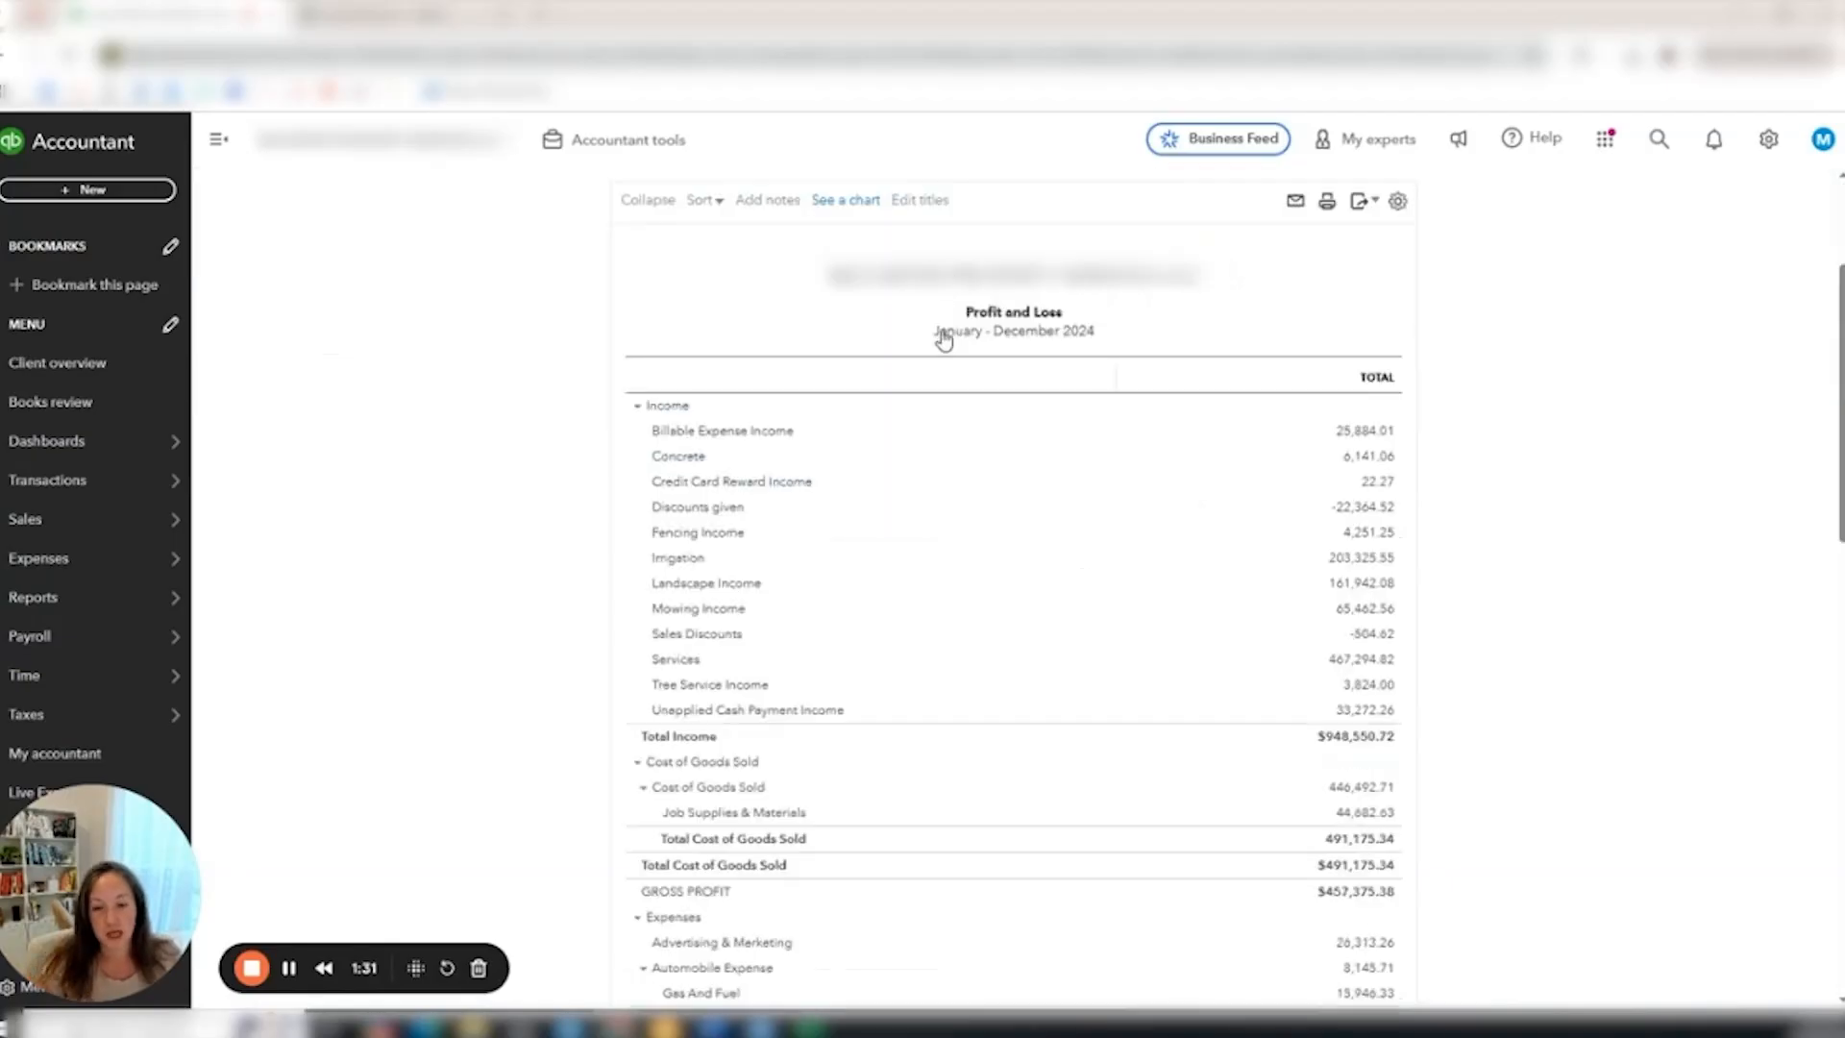
scroll(944, 317, "up", 3)
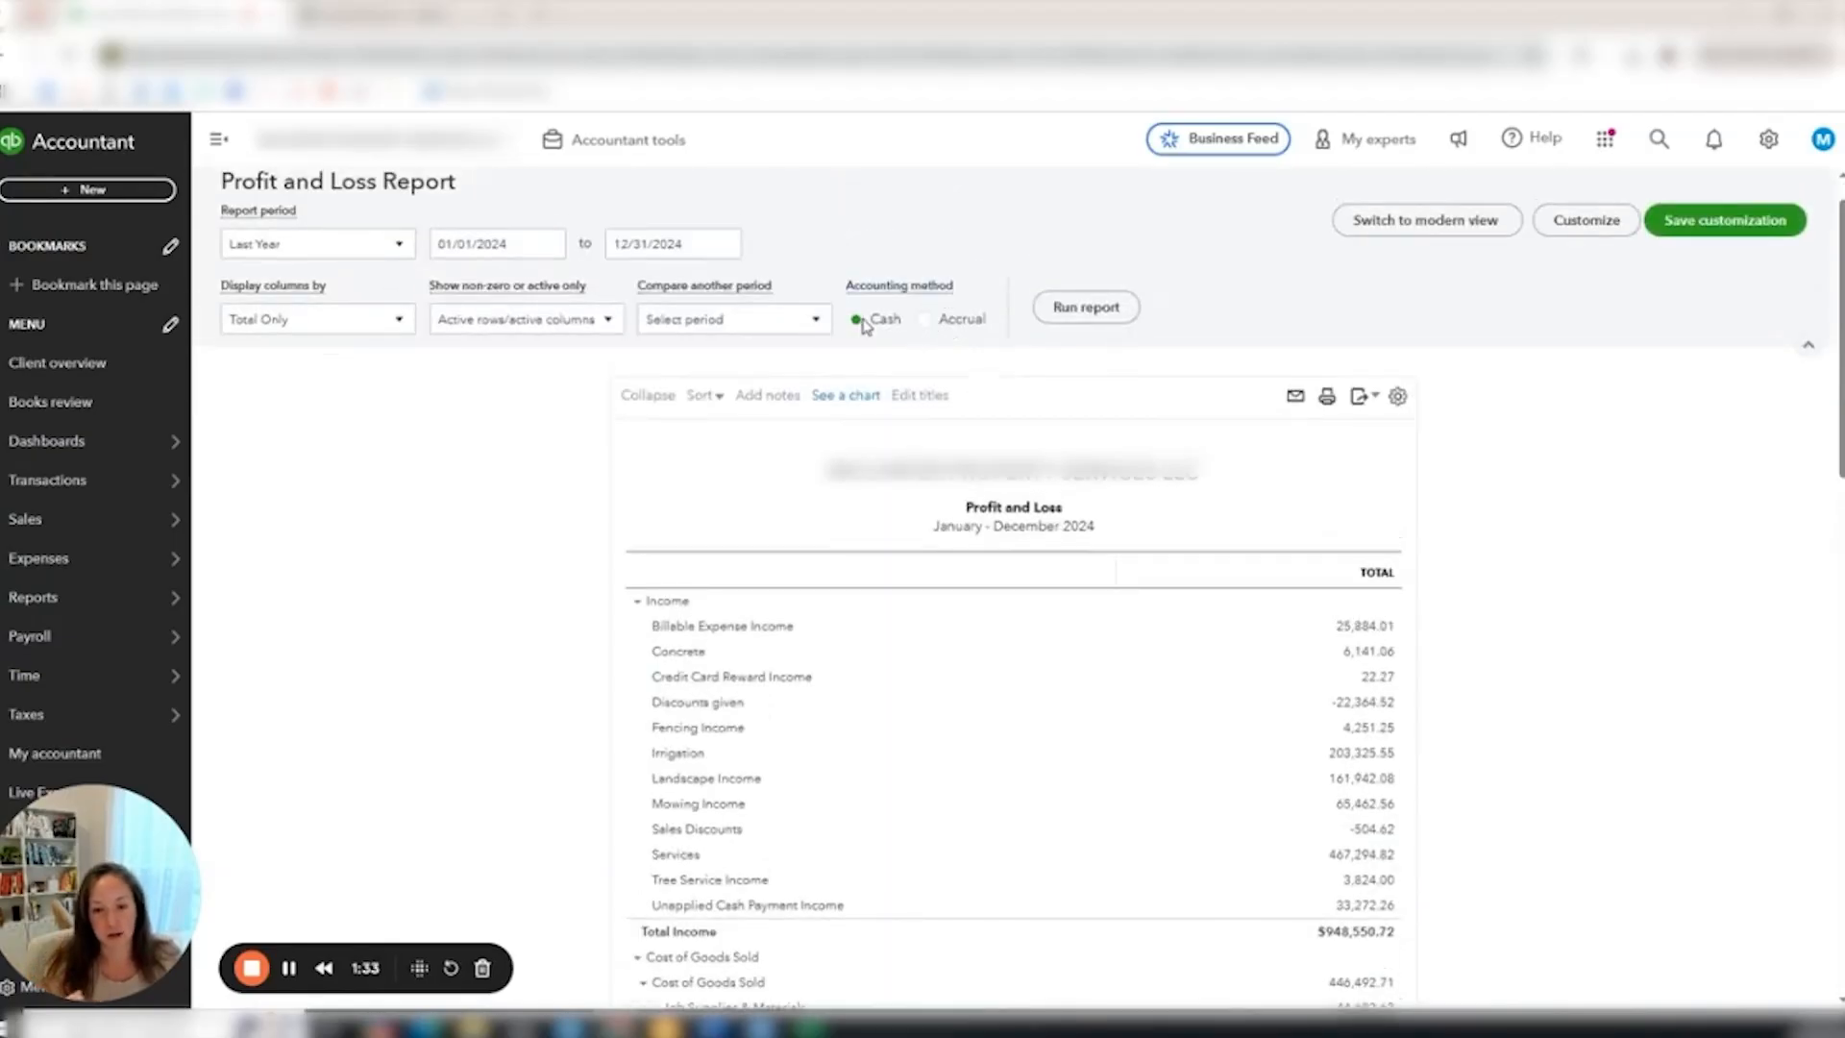
scroll(1072, 356, "down", 1)
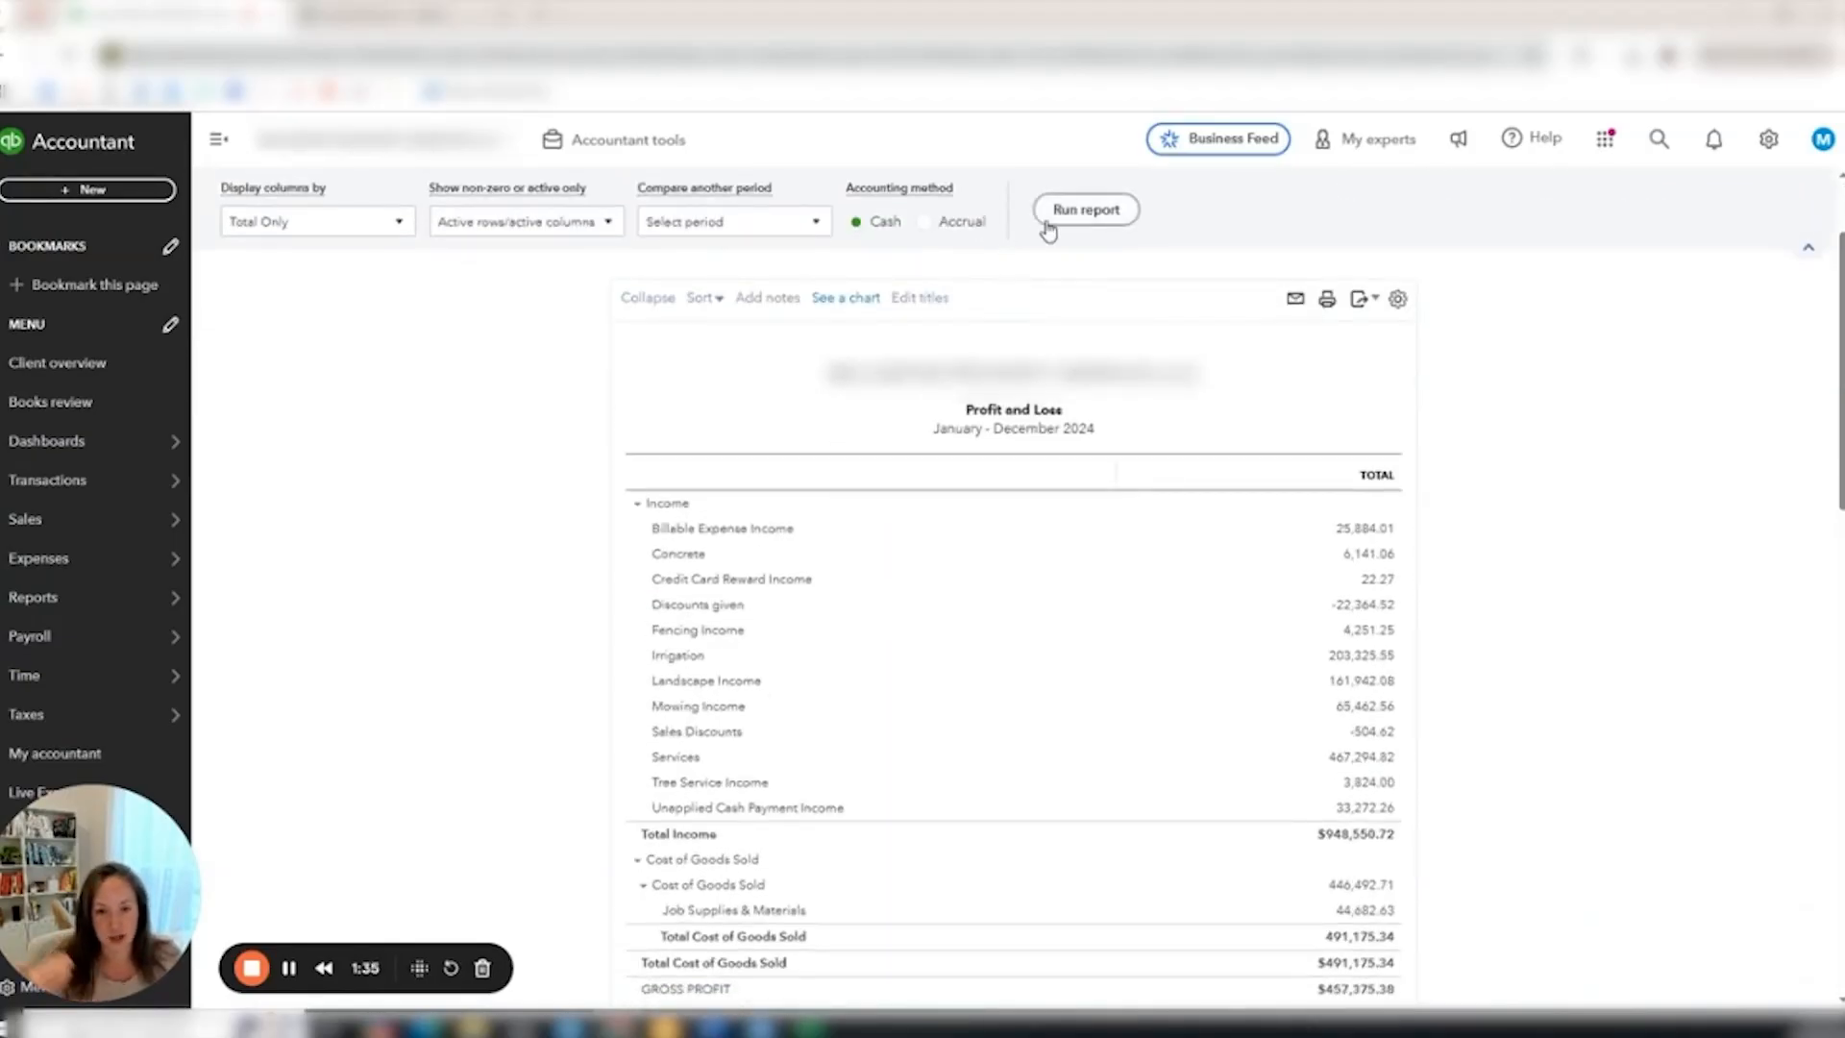
scroll(1157, 288, "down", 1)
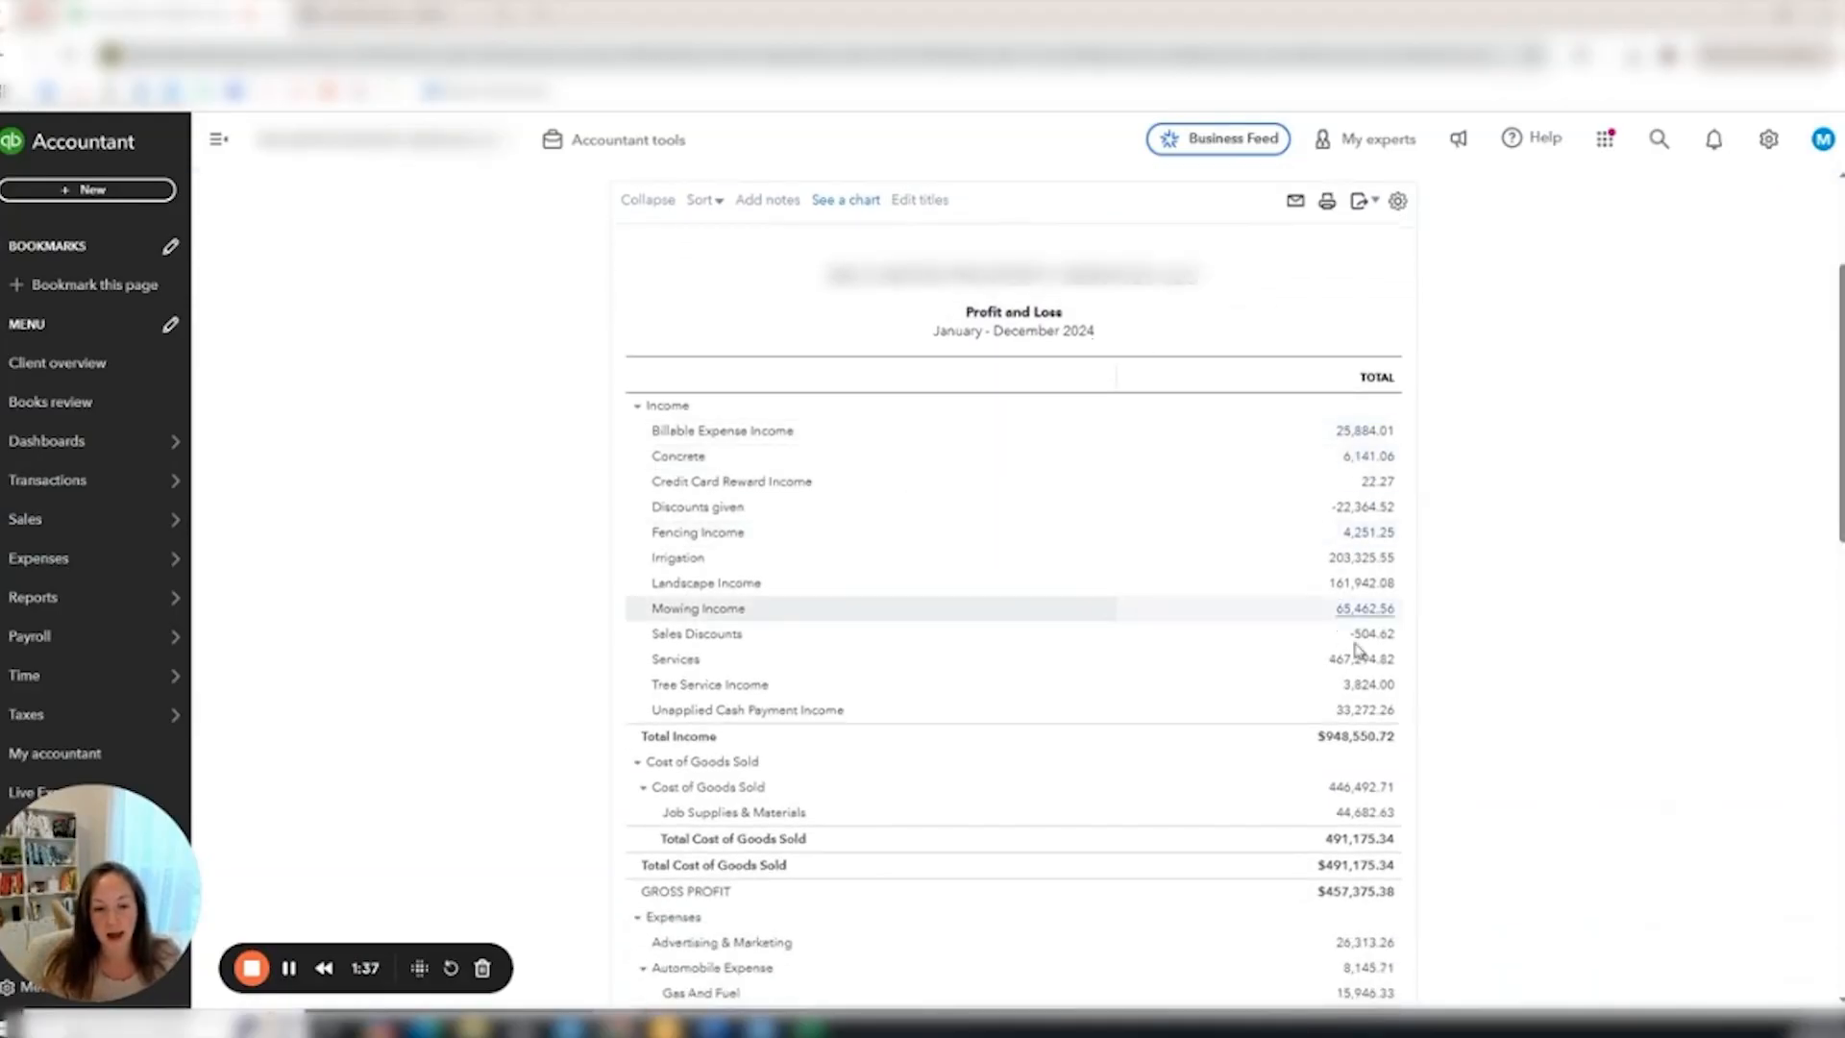
left_click(1376, 711)
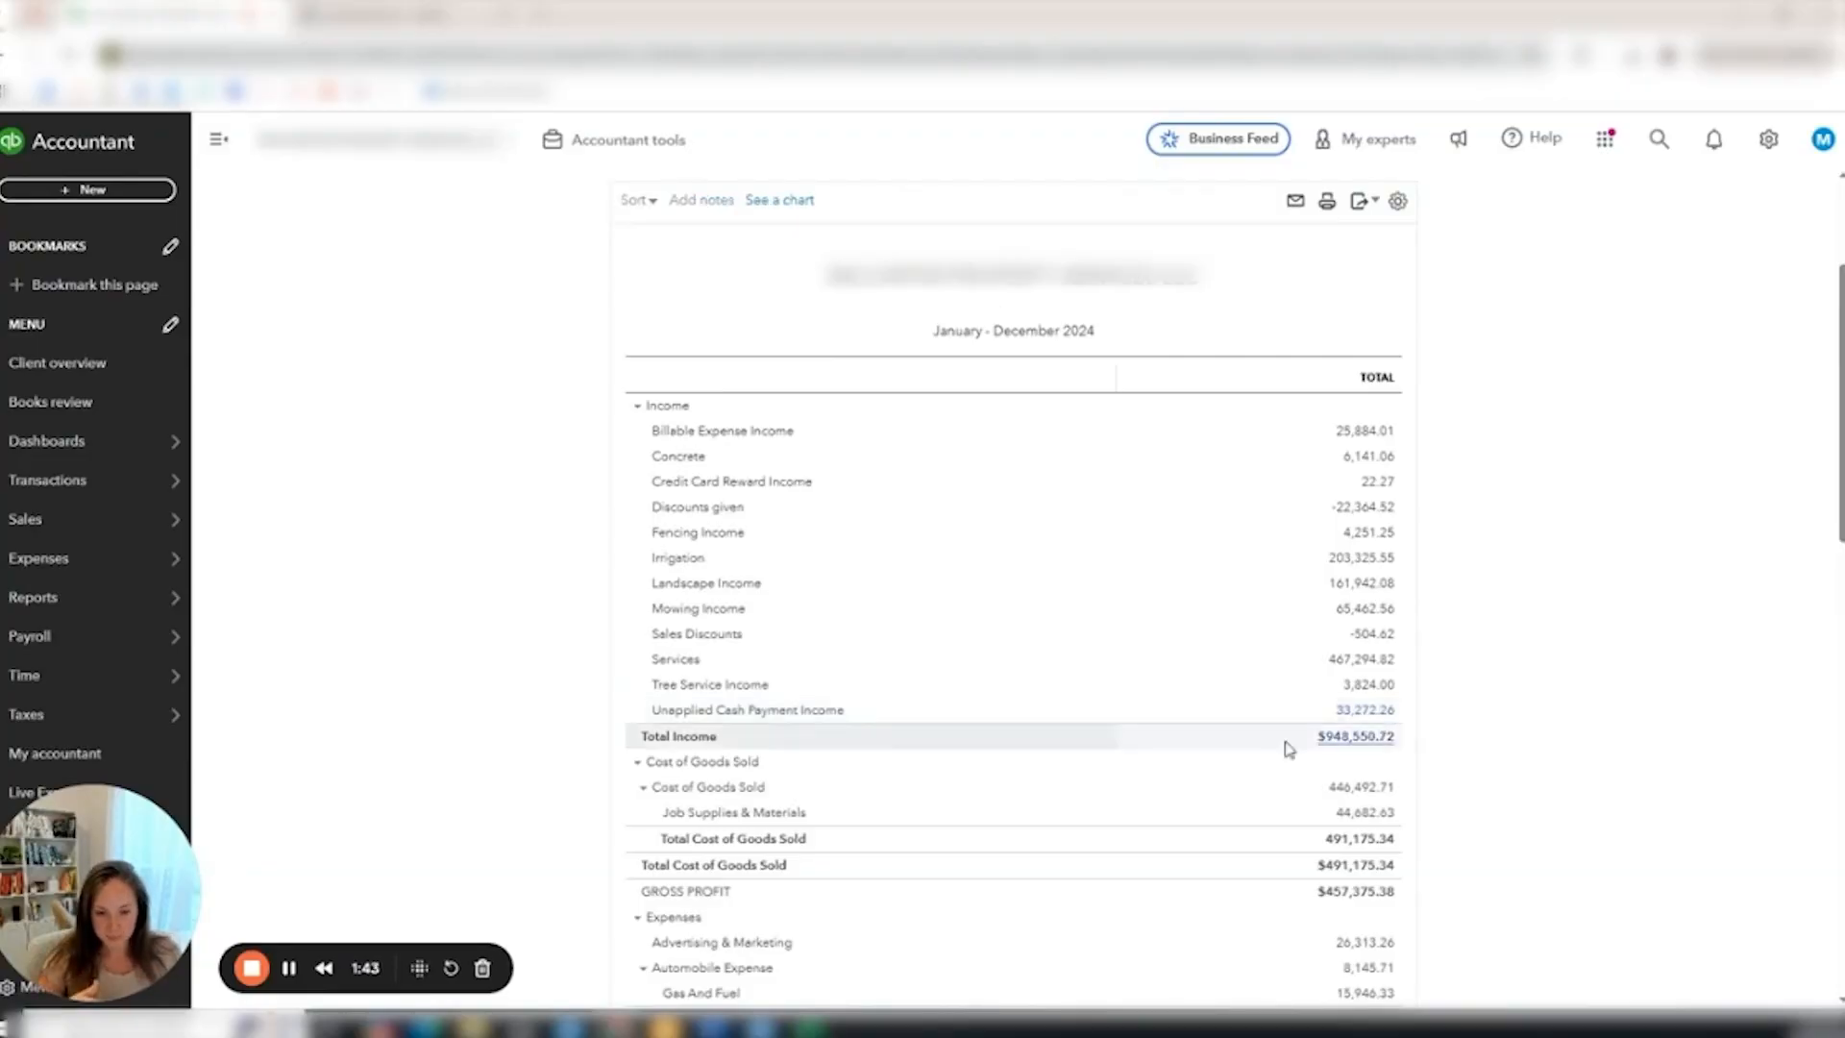
Step: Examine the 2024 Unapplied Cash Payment Income transactions, comparing payment and invoice amounts with the running balance
scroll(1288, 561, "down", 3)
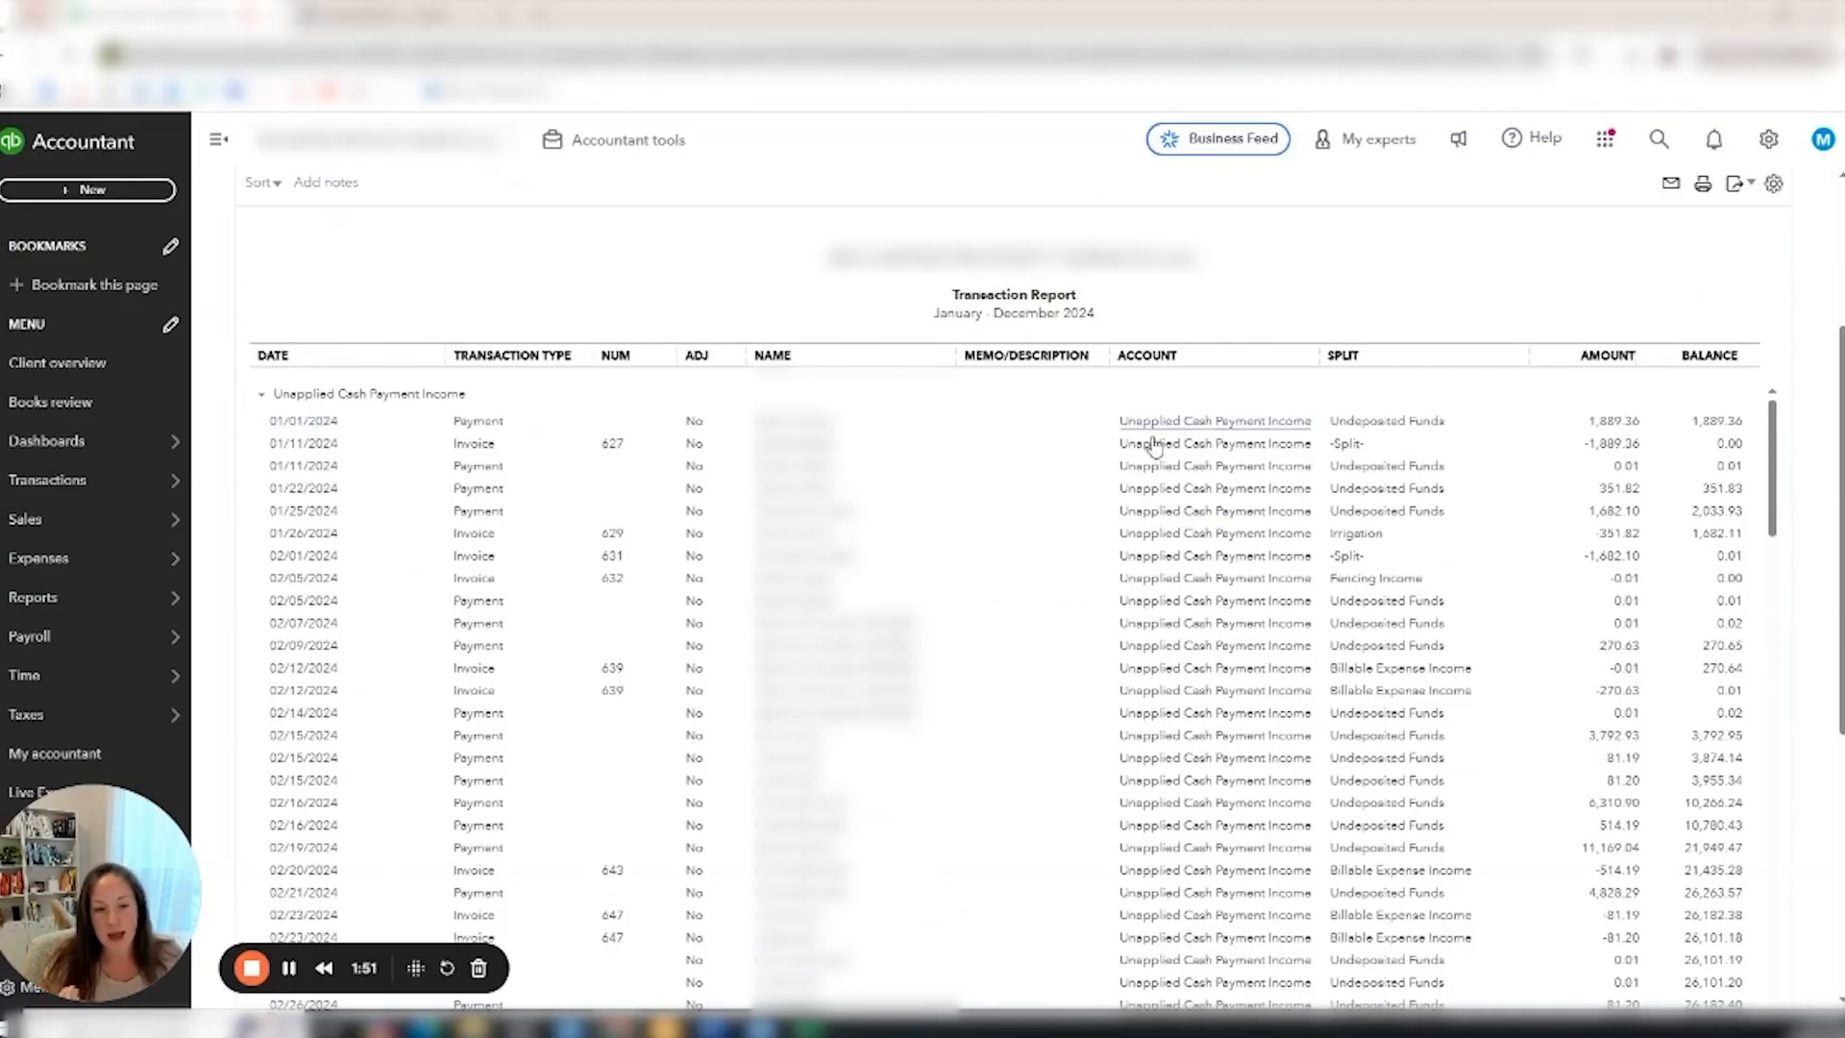
scroll(1149, 466, "down", 1)
scroll(1153, 469, "up", 1)
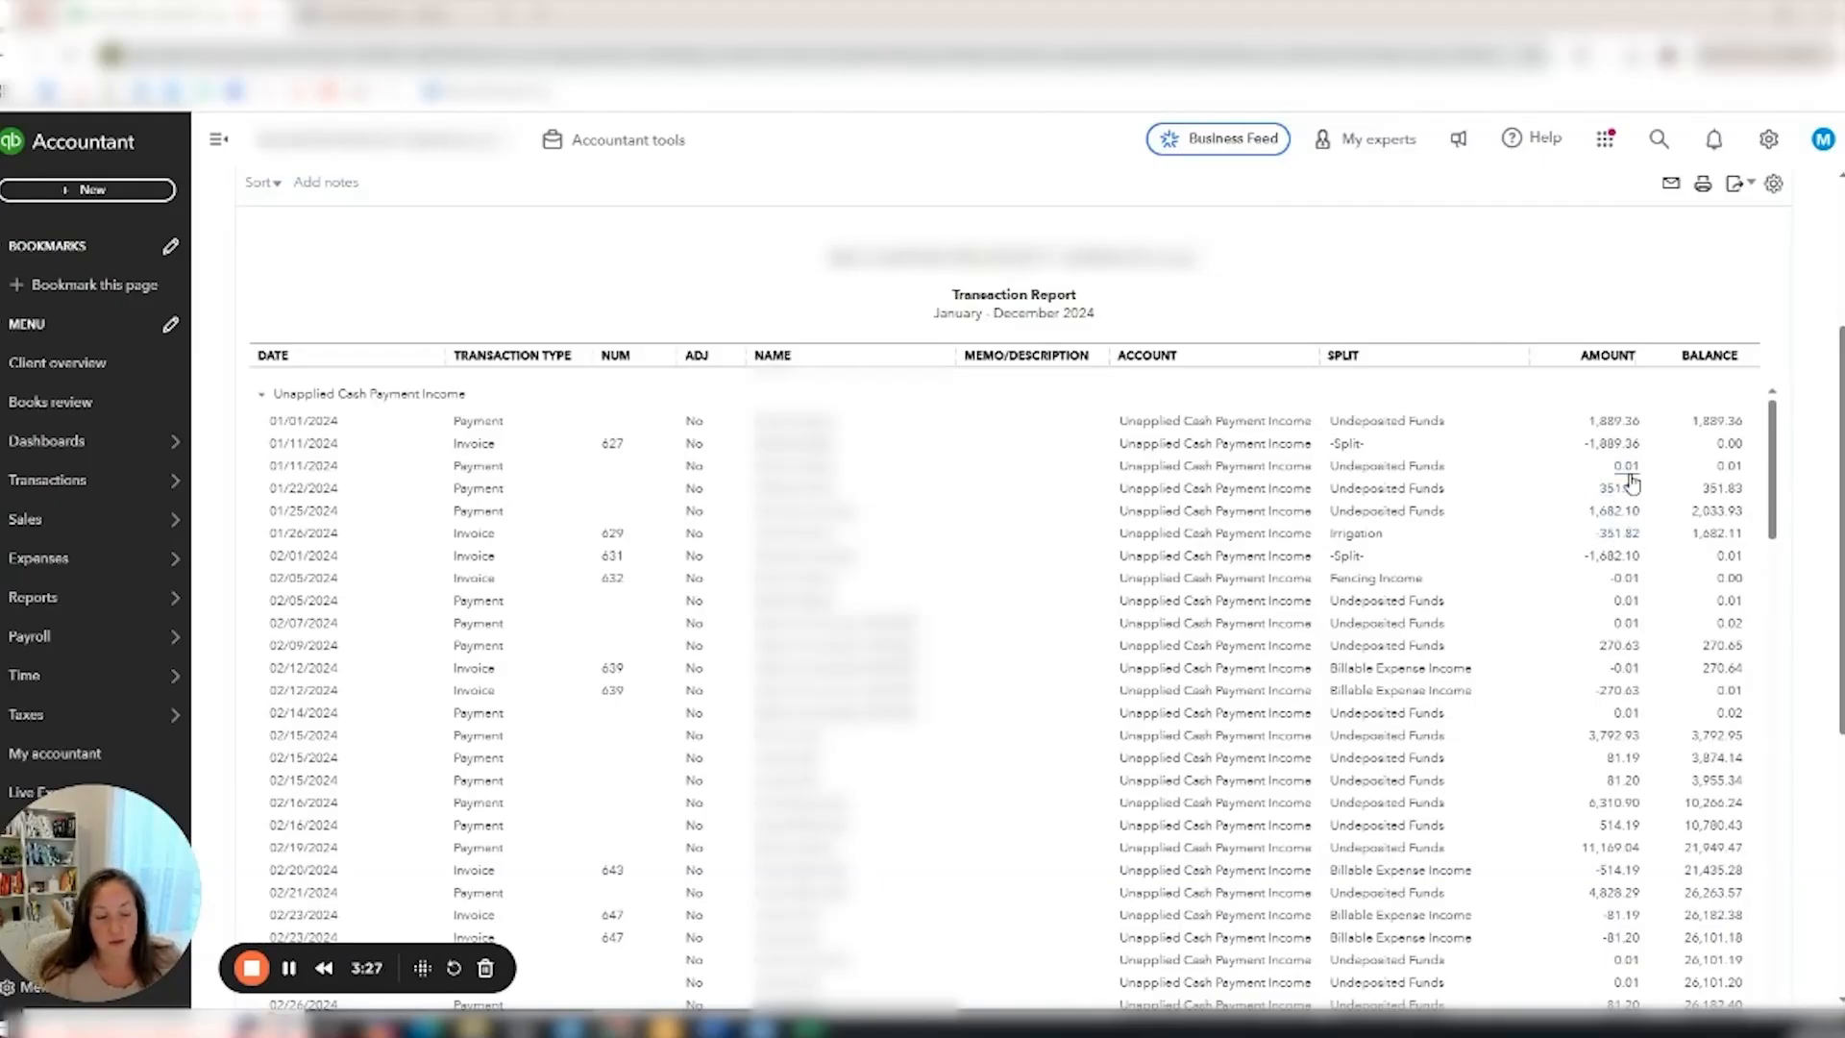
scroll(1649, 467, "down", 1)
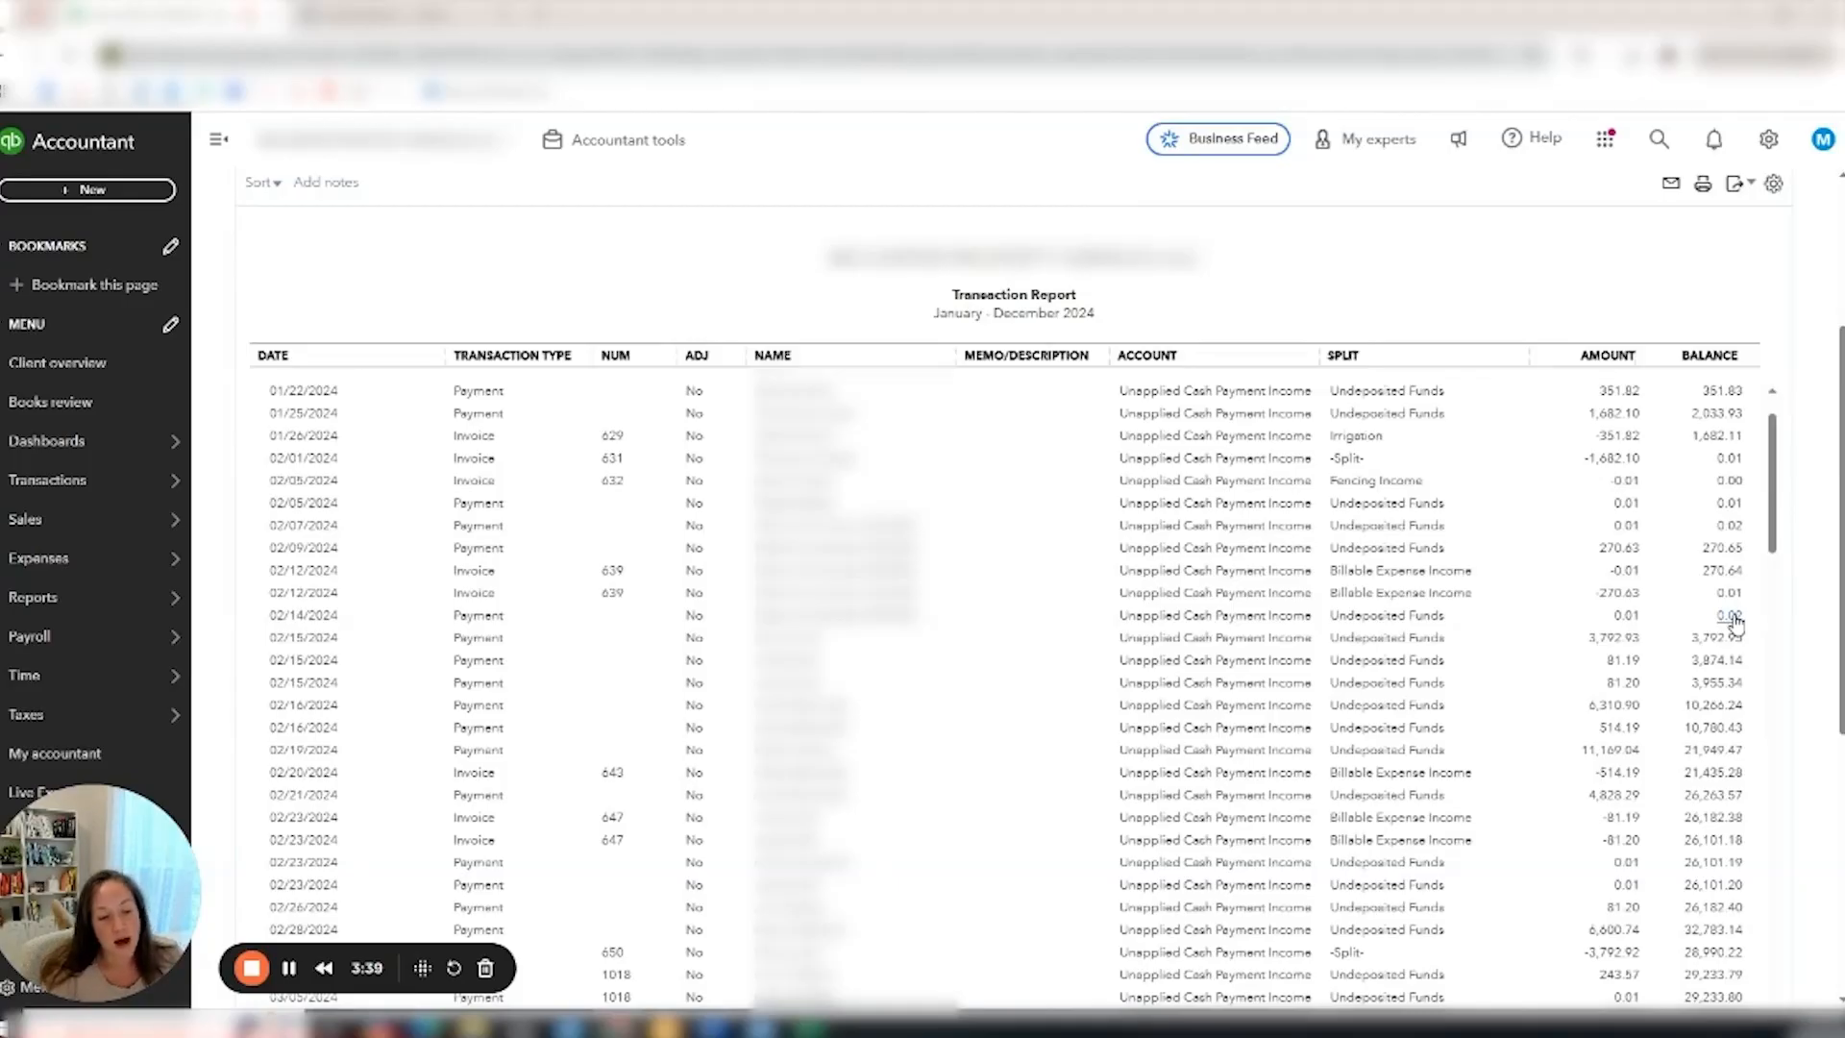
scroll(1725, 673, "down", 1)
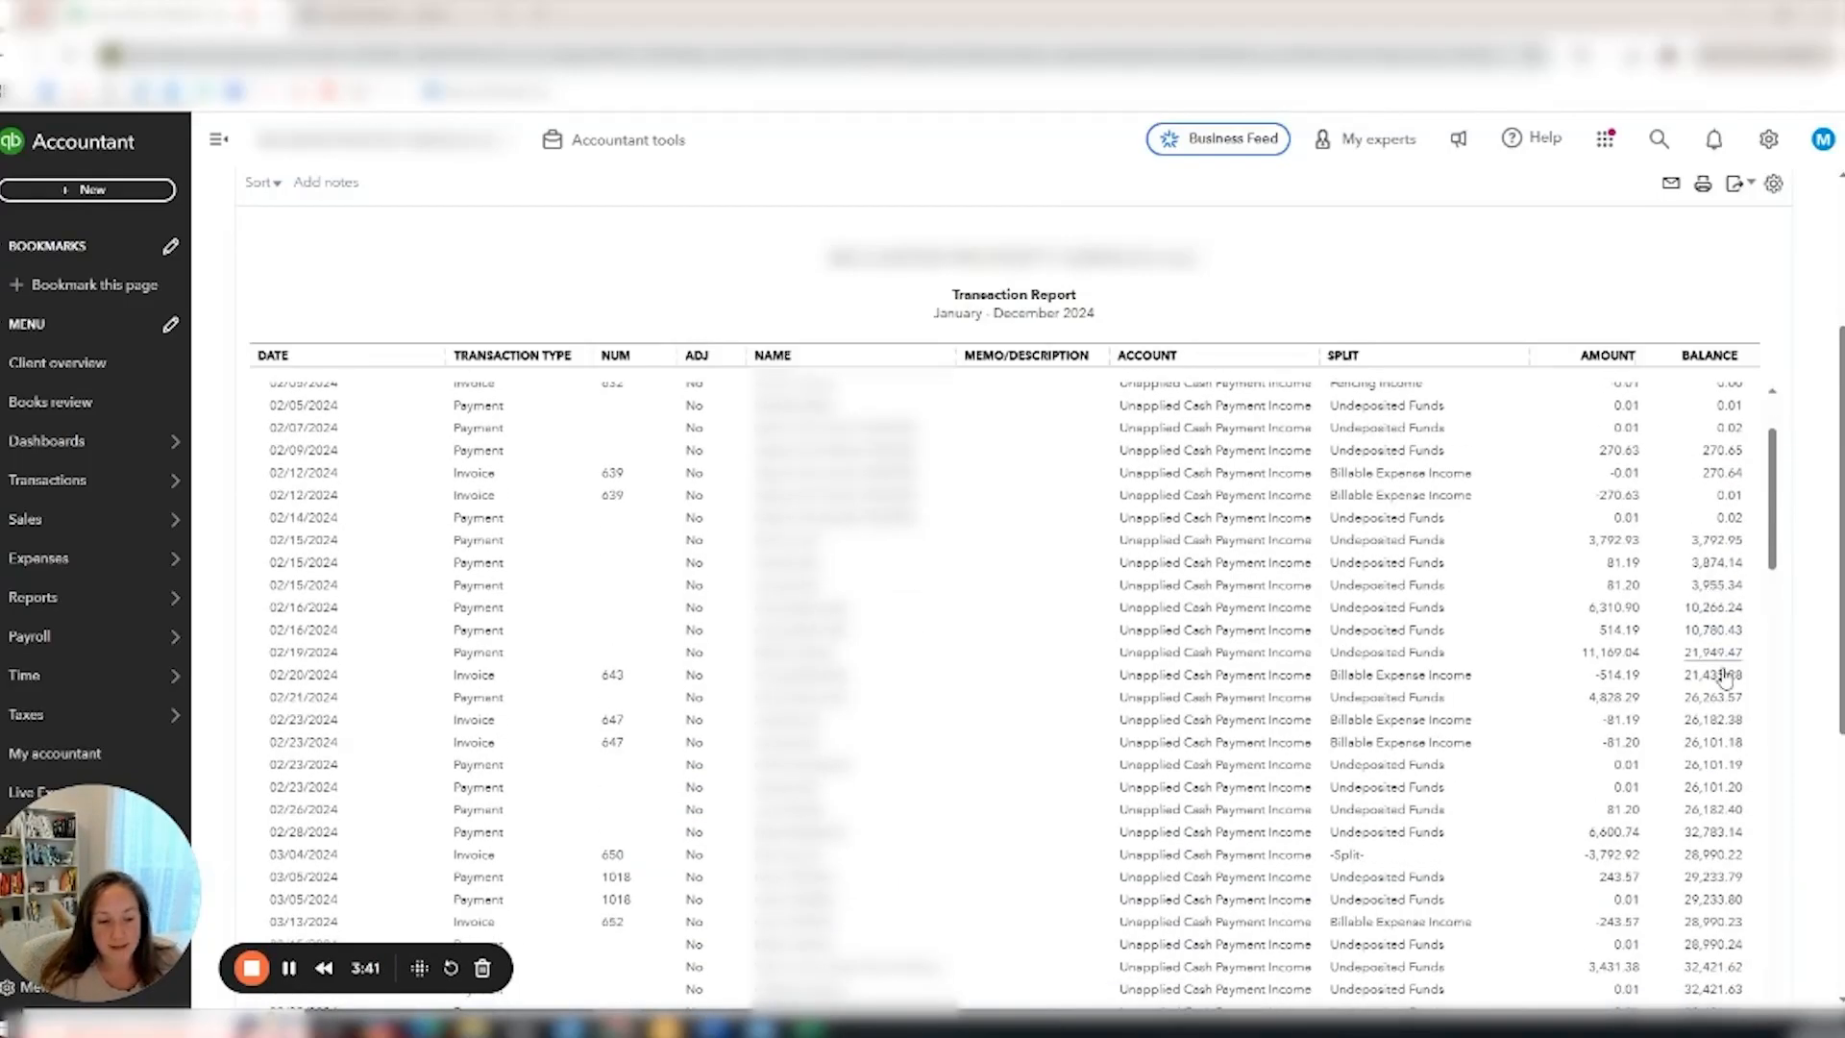
scroll(1720, 673, "down", 5)
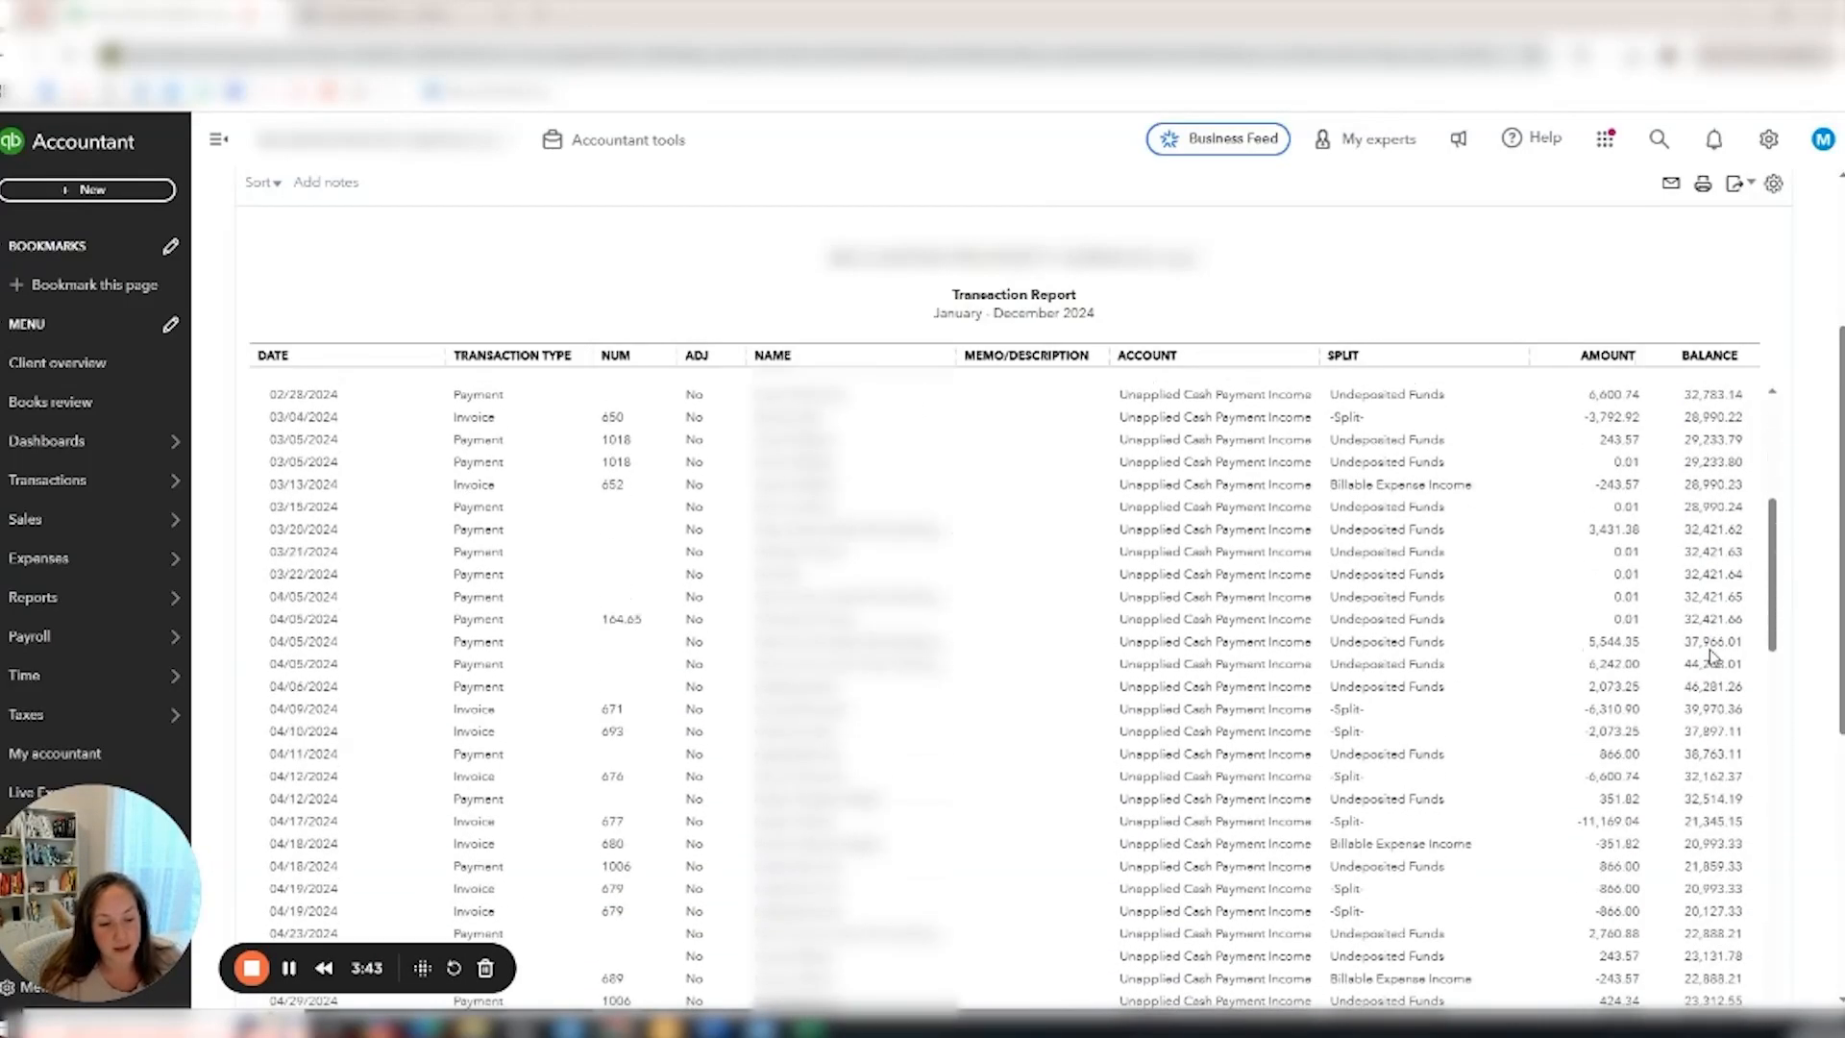
scroll(1657, 546, "up", 2)
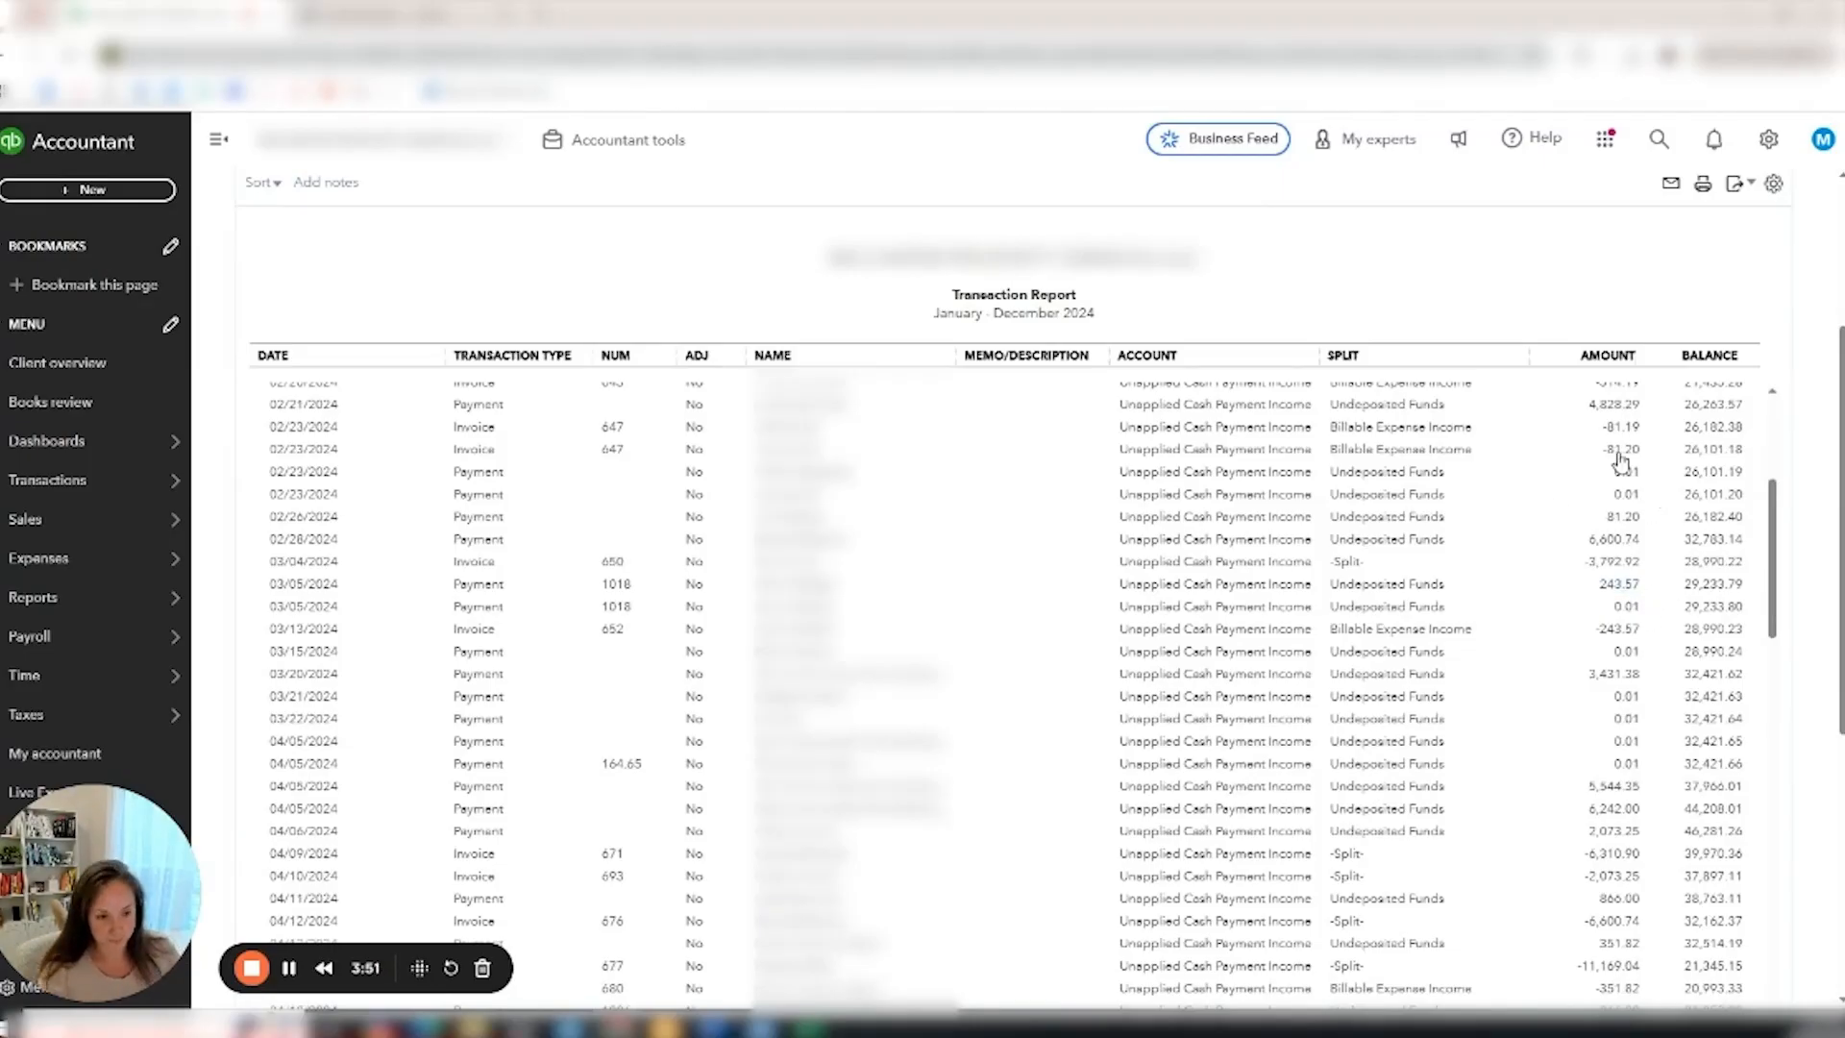
scroll(1758, 326, "up", 1)
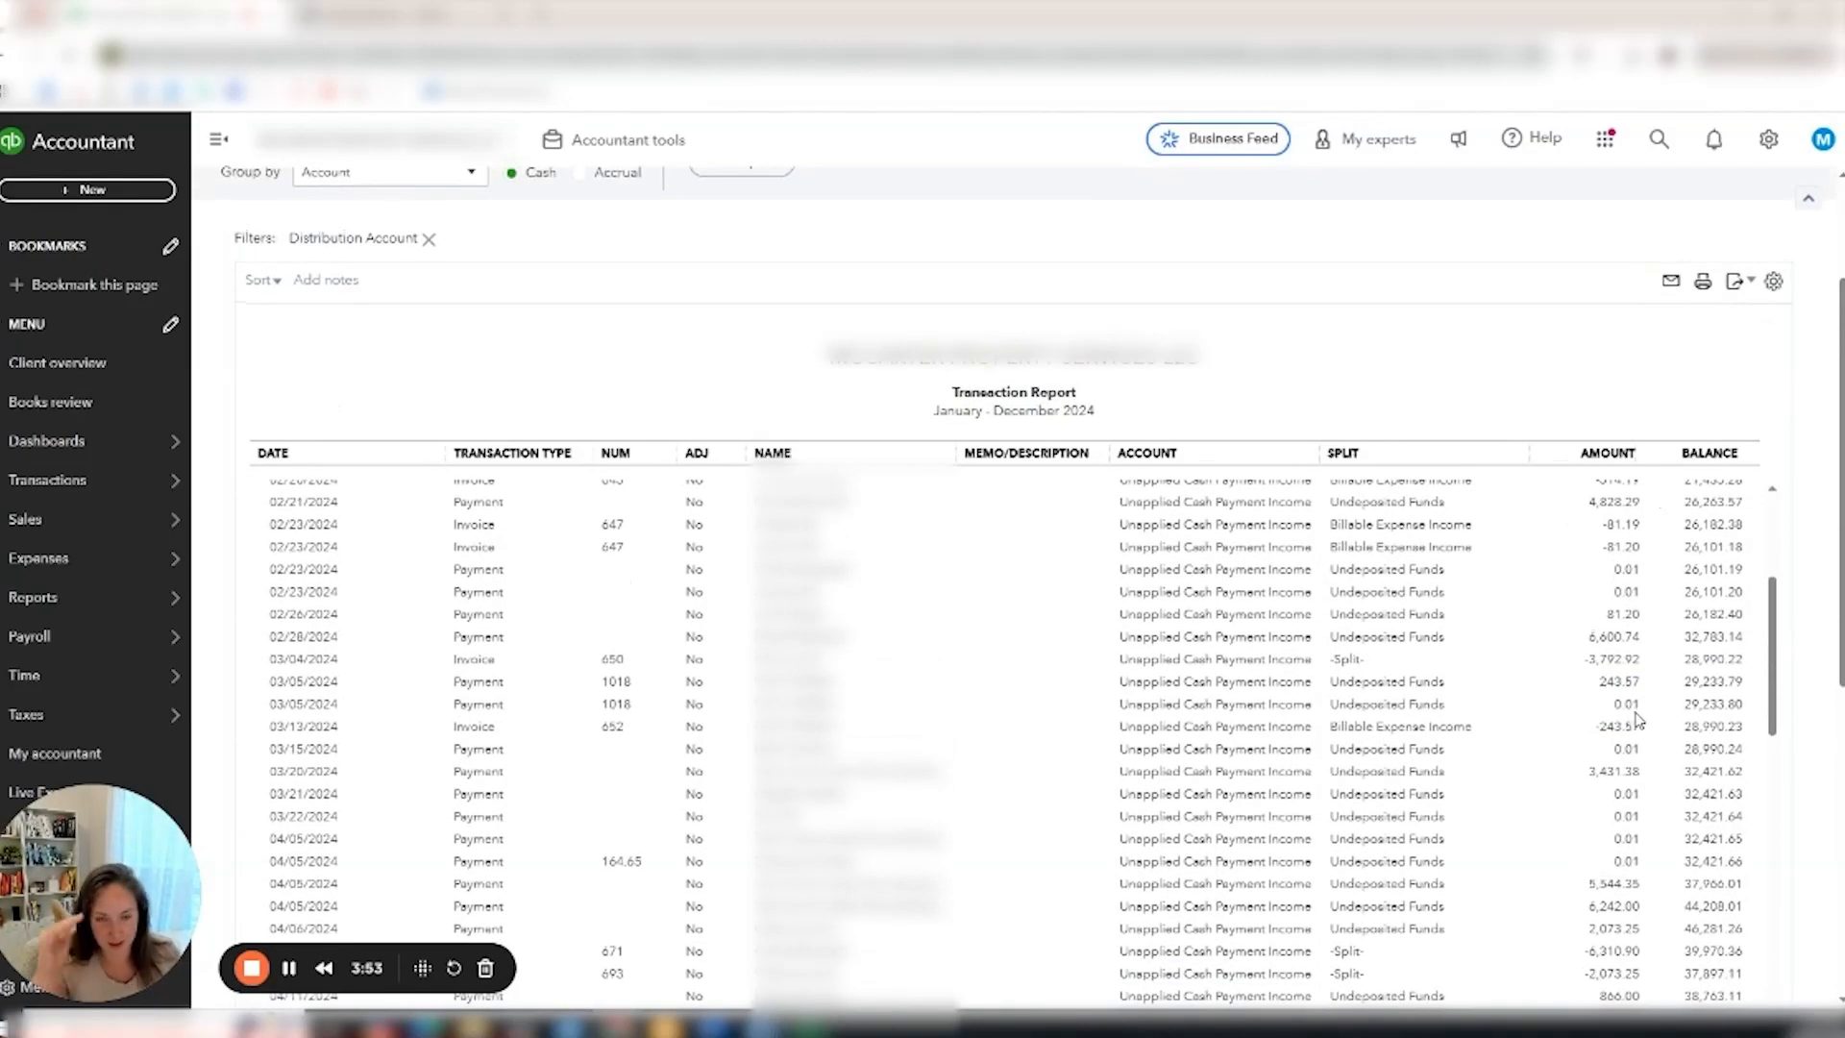
Step: Export the transaction report to Excel and switch to its workbook in Excel
left_click(1748, 286)
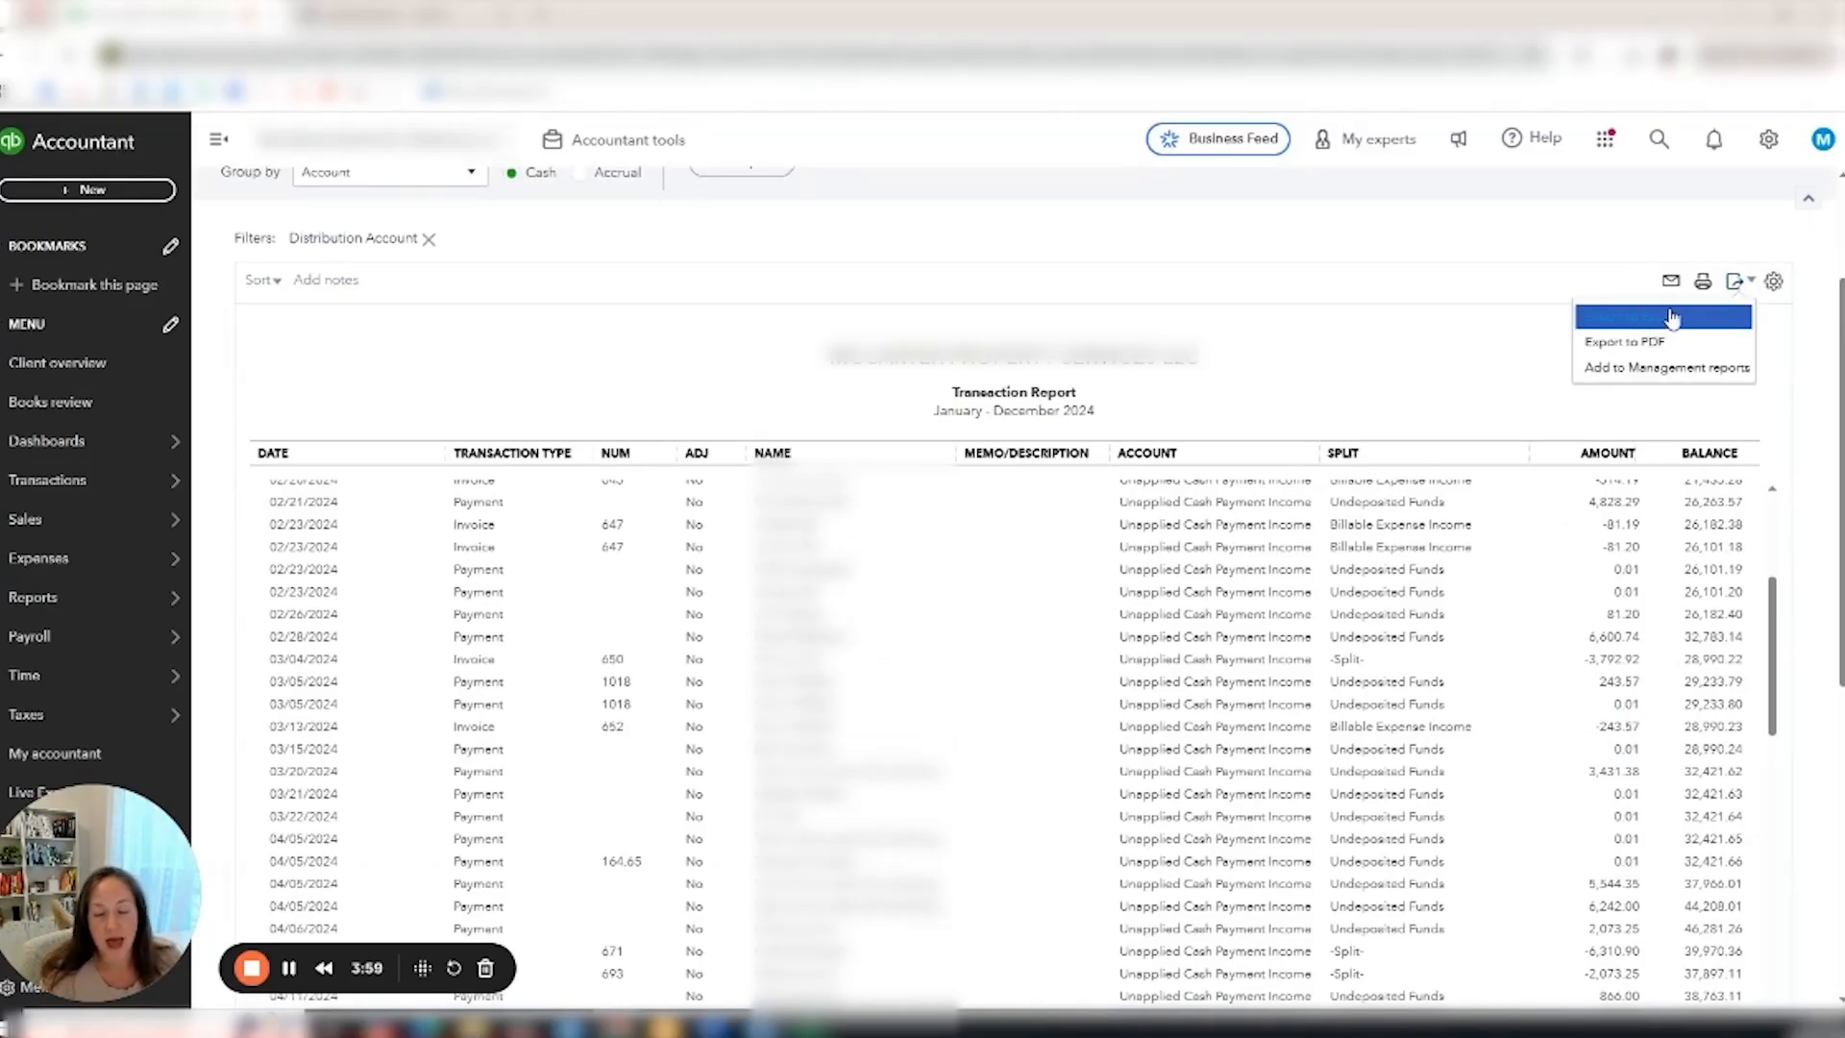
left_click(1635, 326)
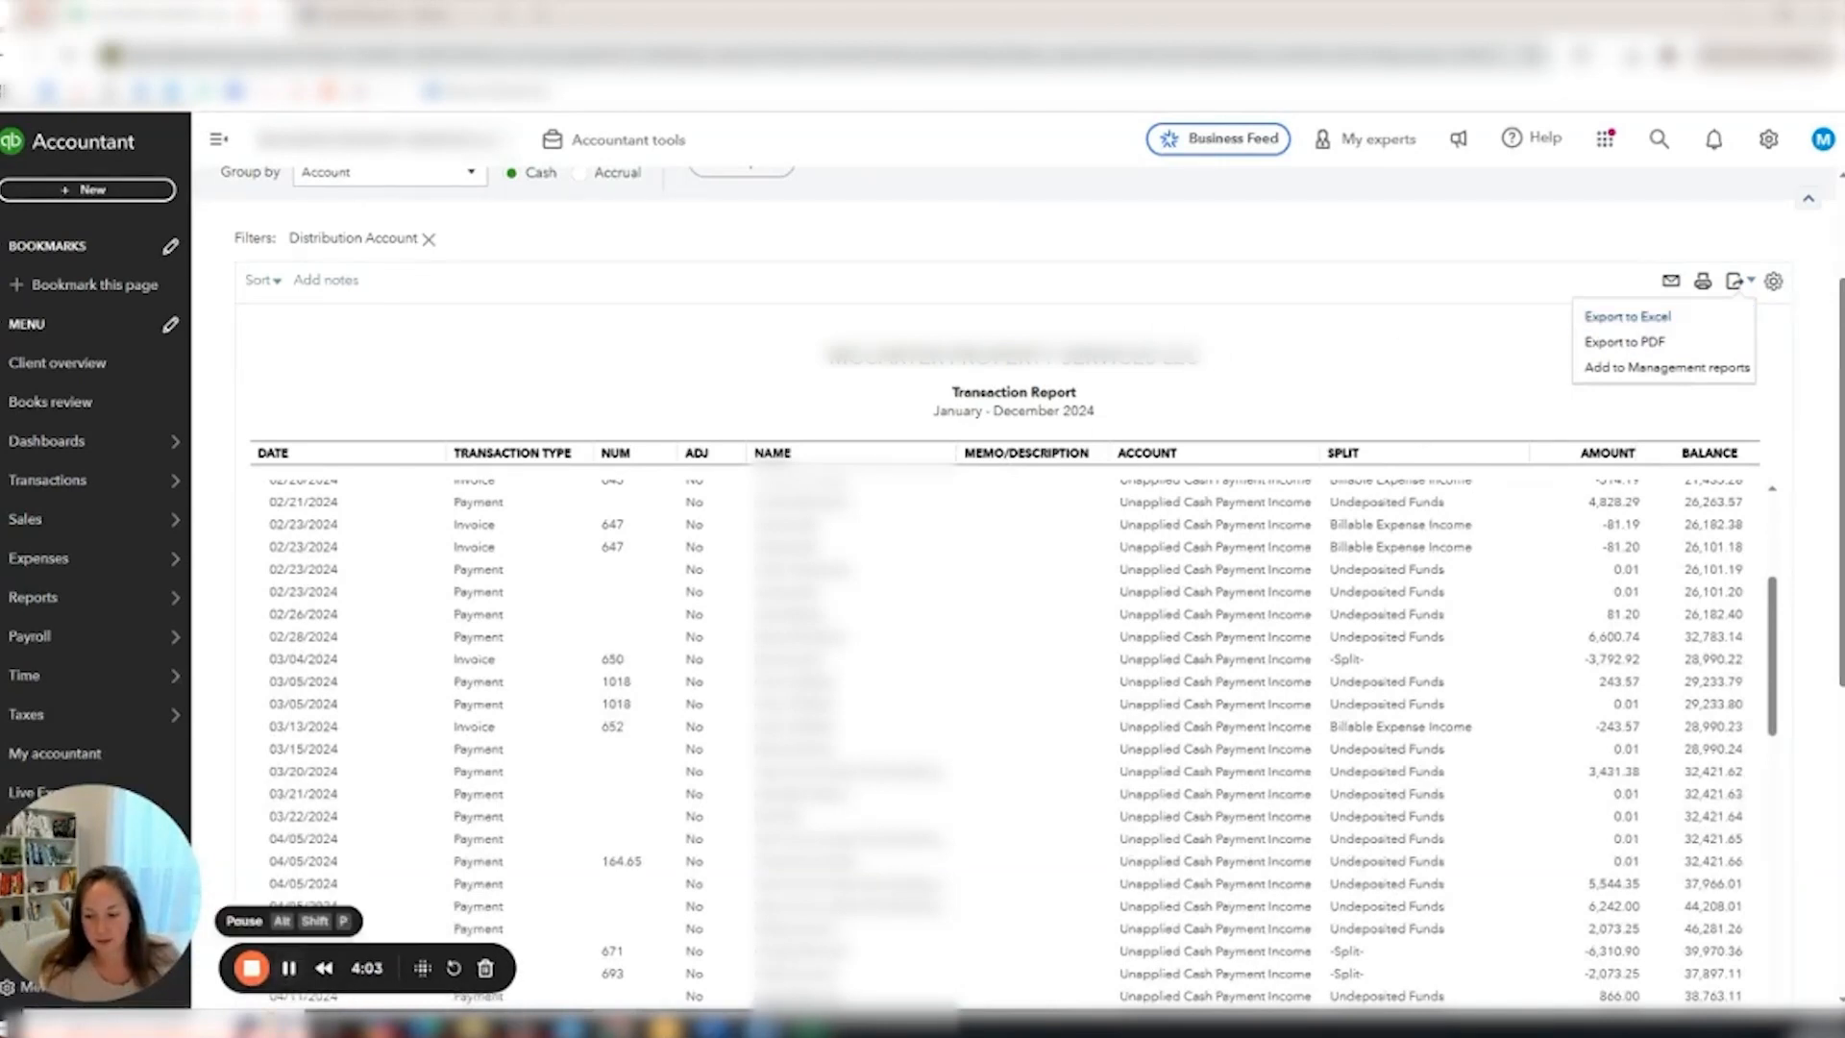
left_click(812, 1028)
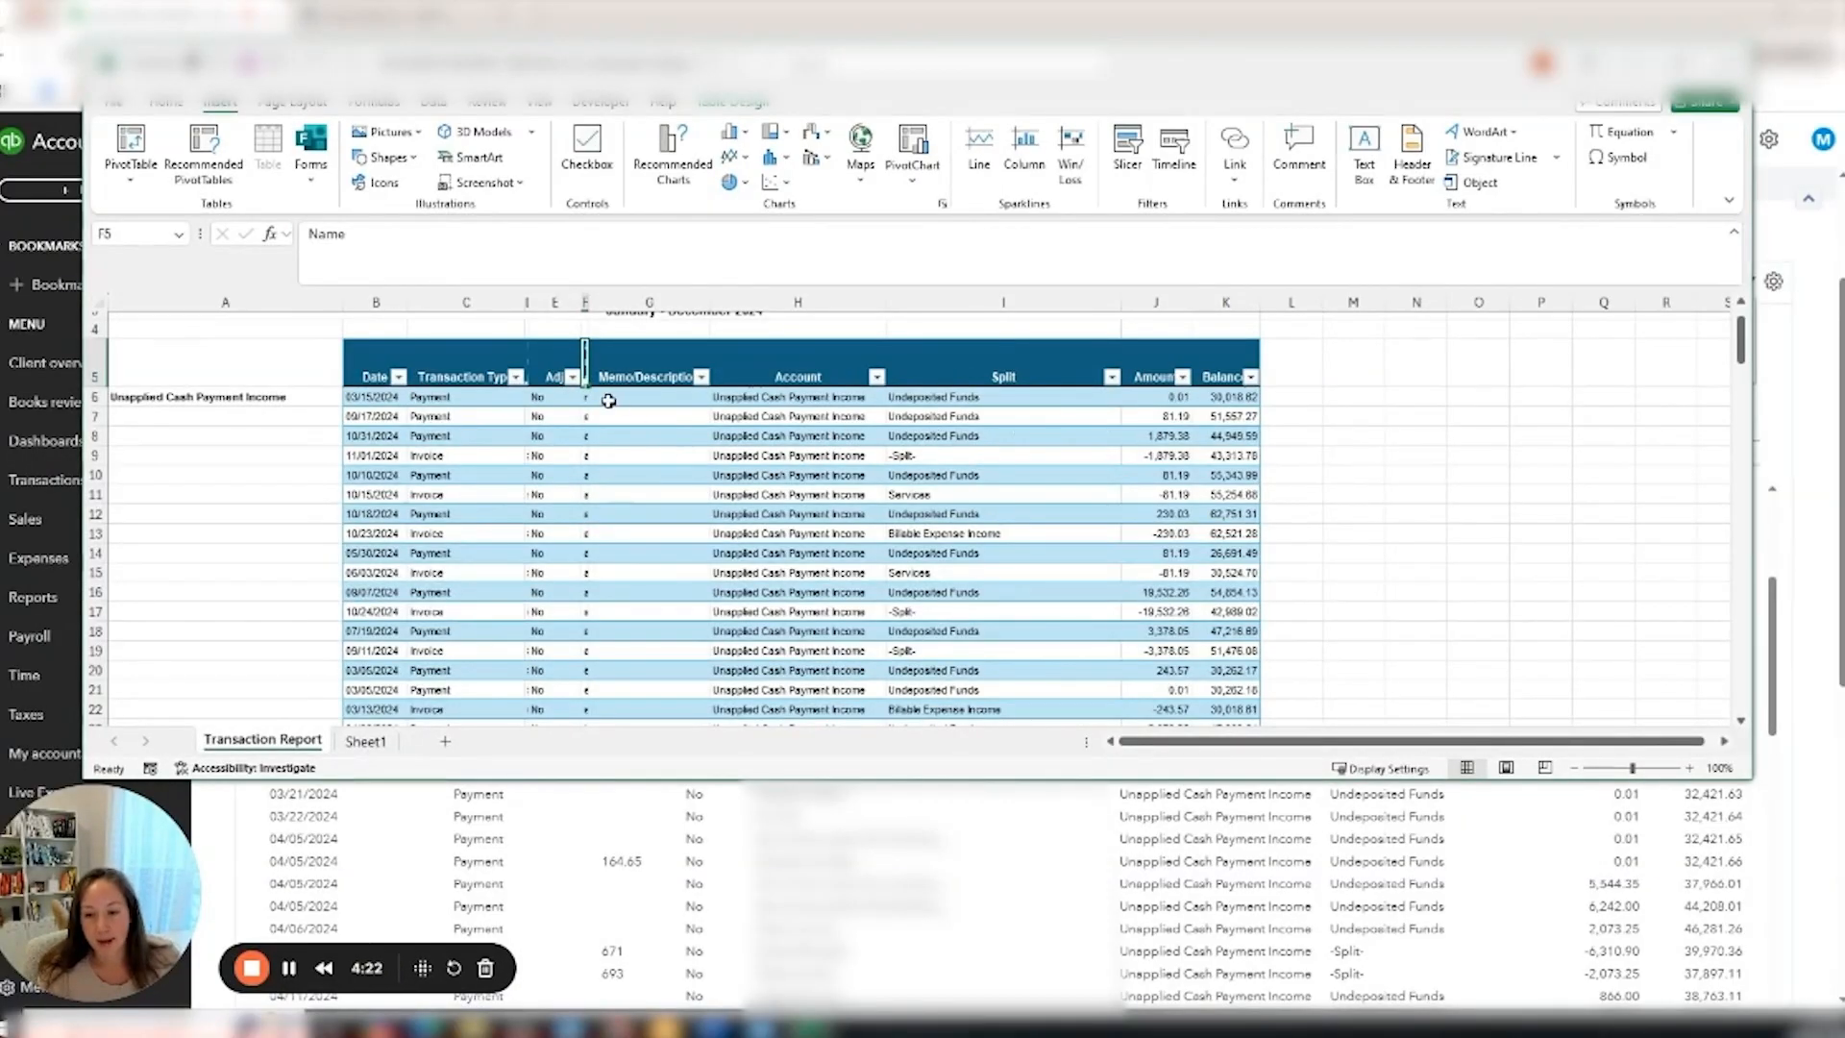
Step: Review the Transaction Report sheet for payments without an offsetting invoice, checking the 09/17/2024 payment of 81.19 and the rows further down
scroll(660, 440, "up", 1)
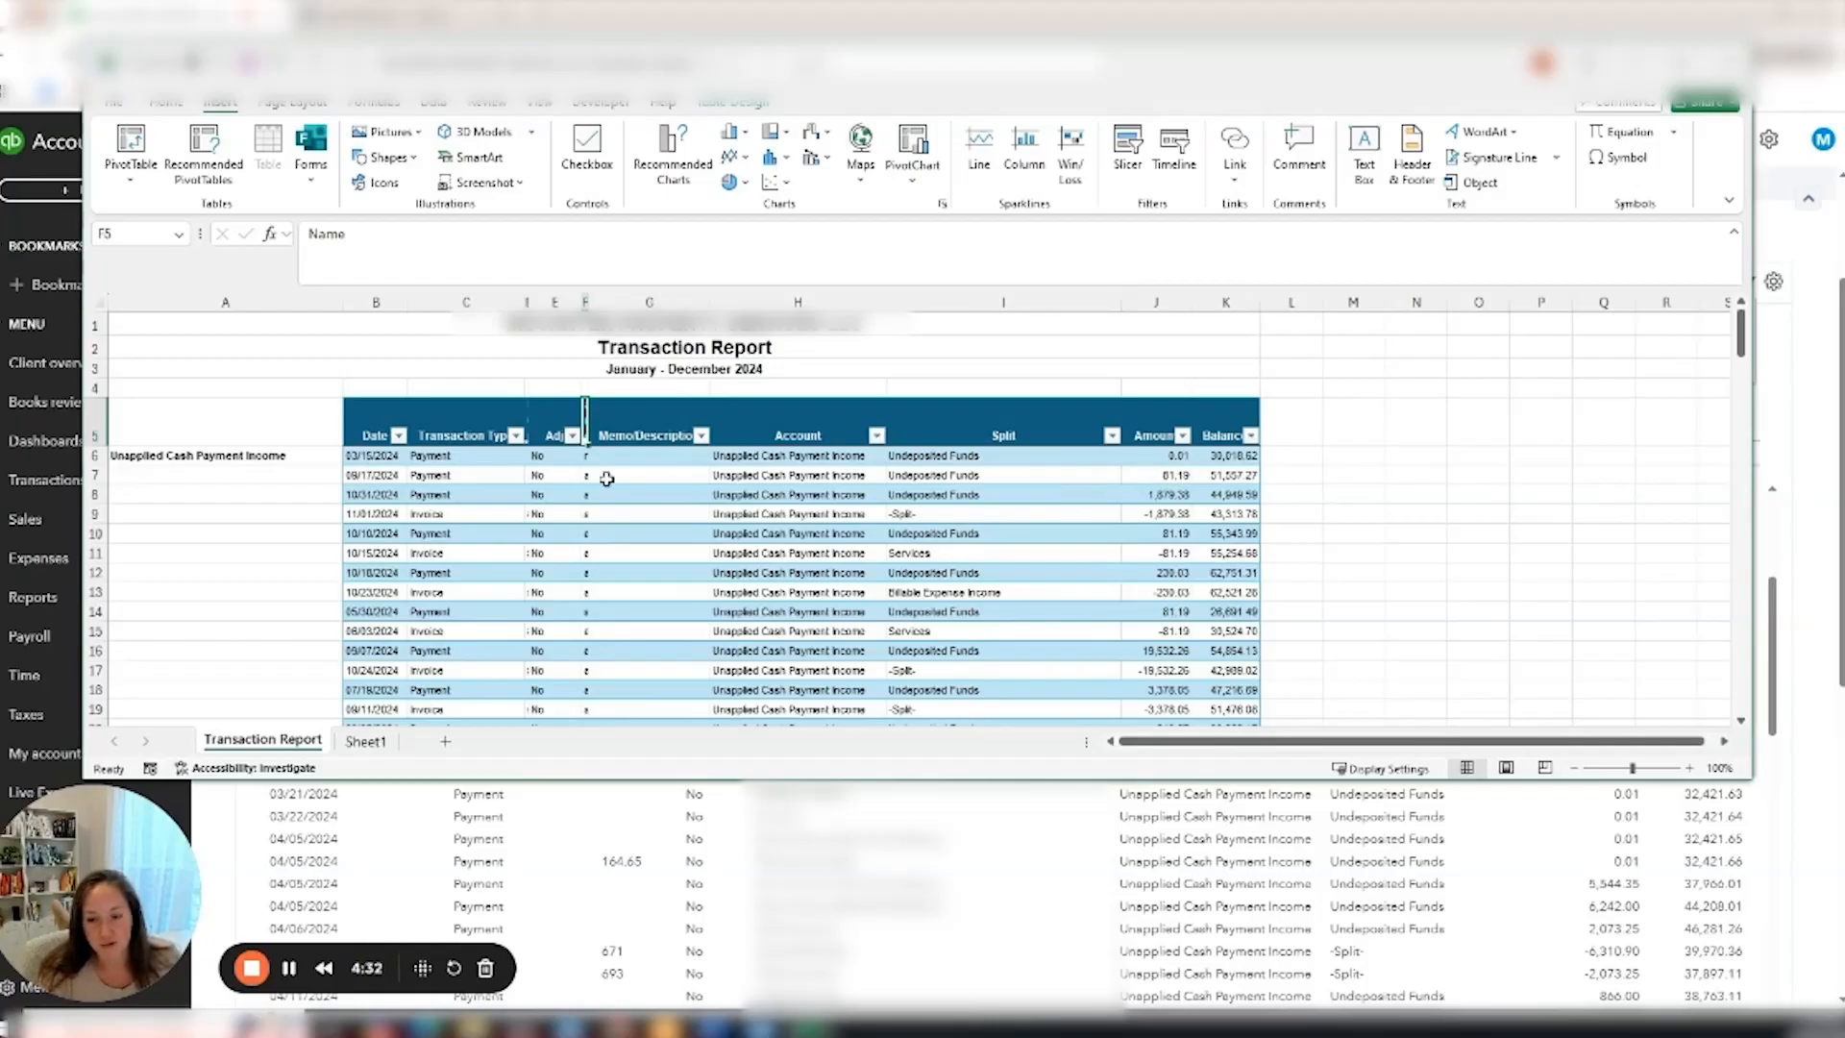
left_click(1162, 477)
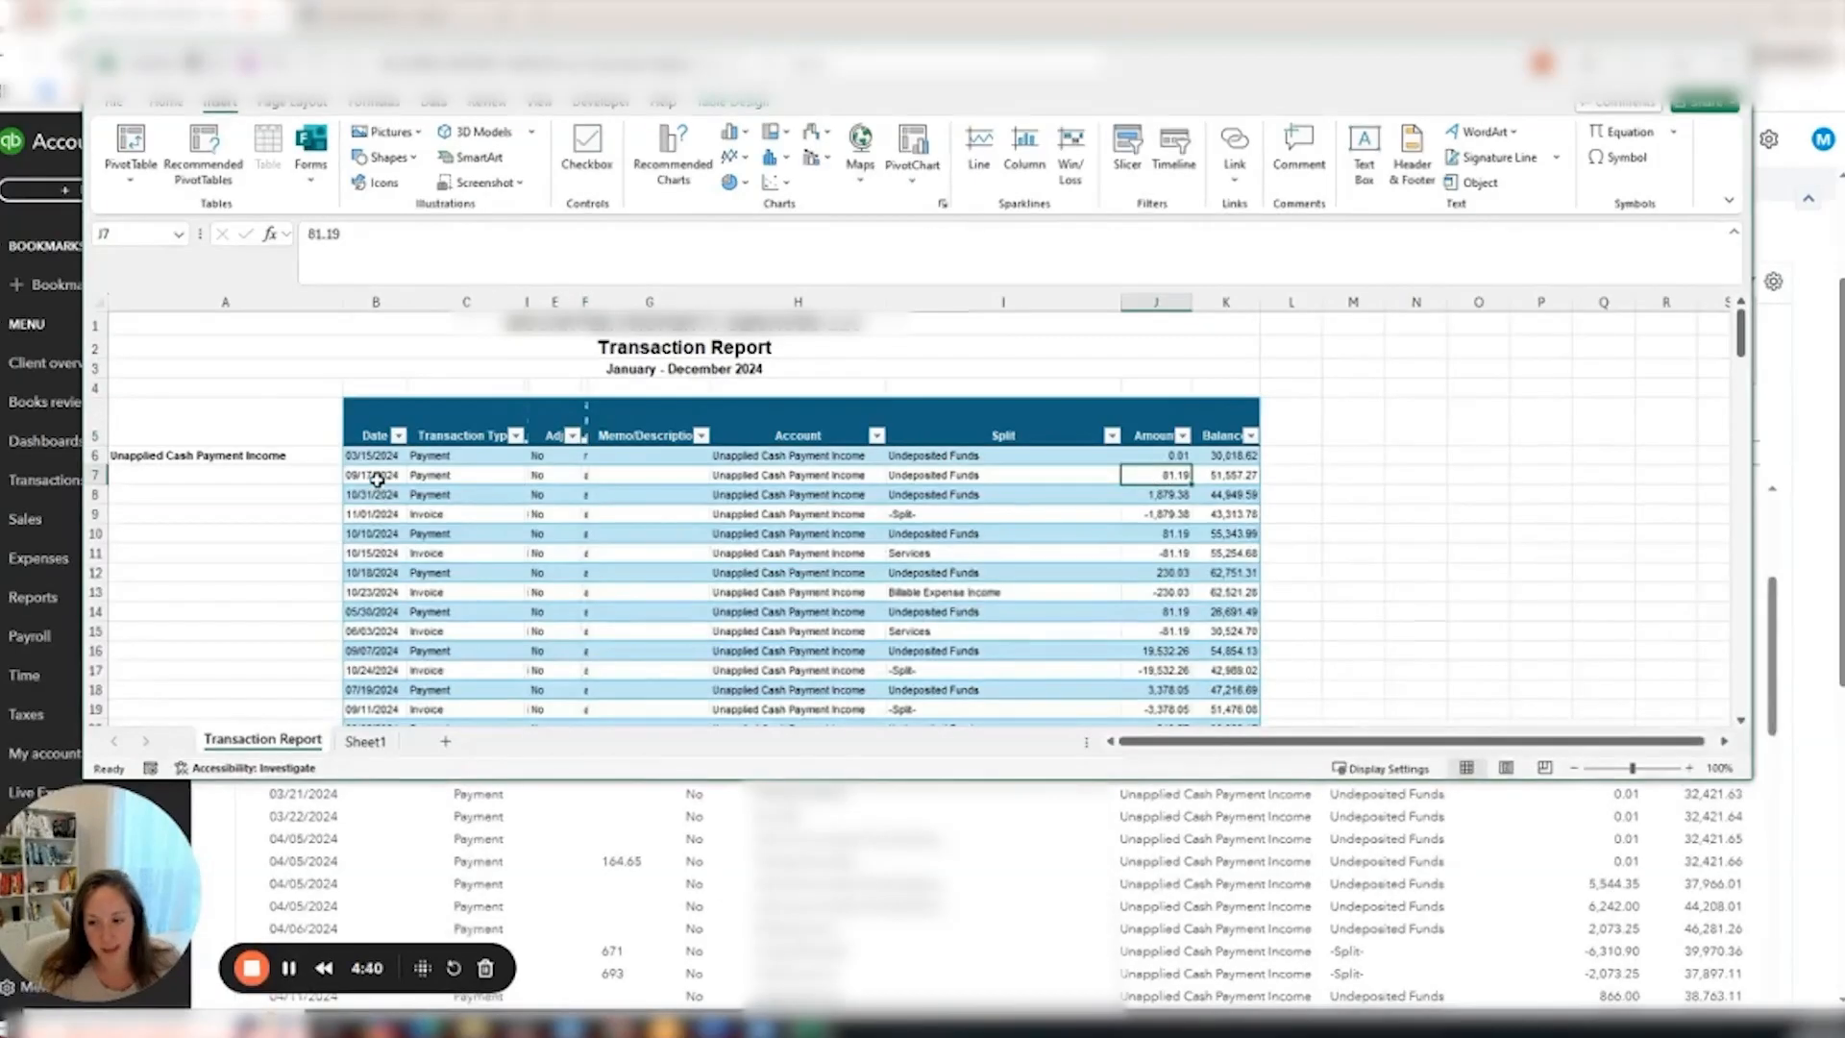
left_click(377, 474)
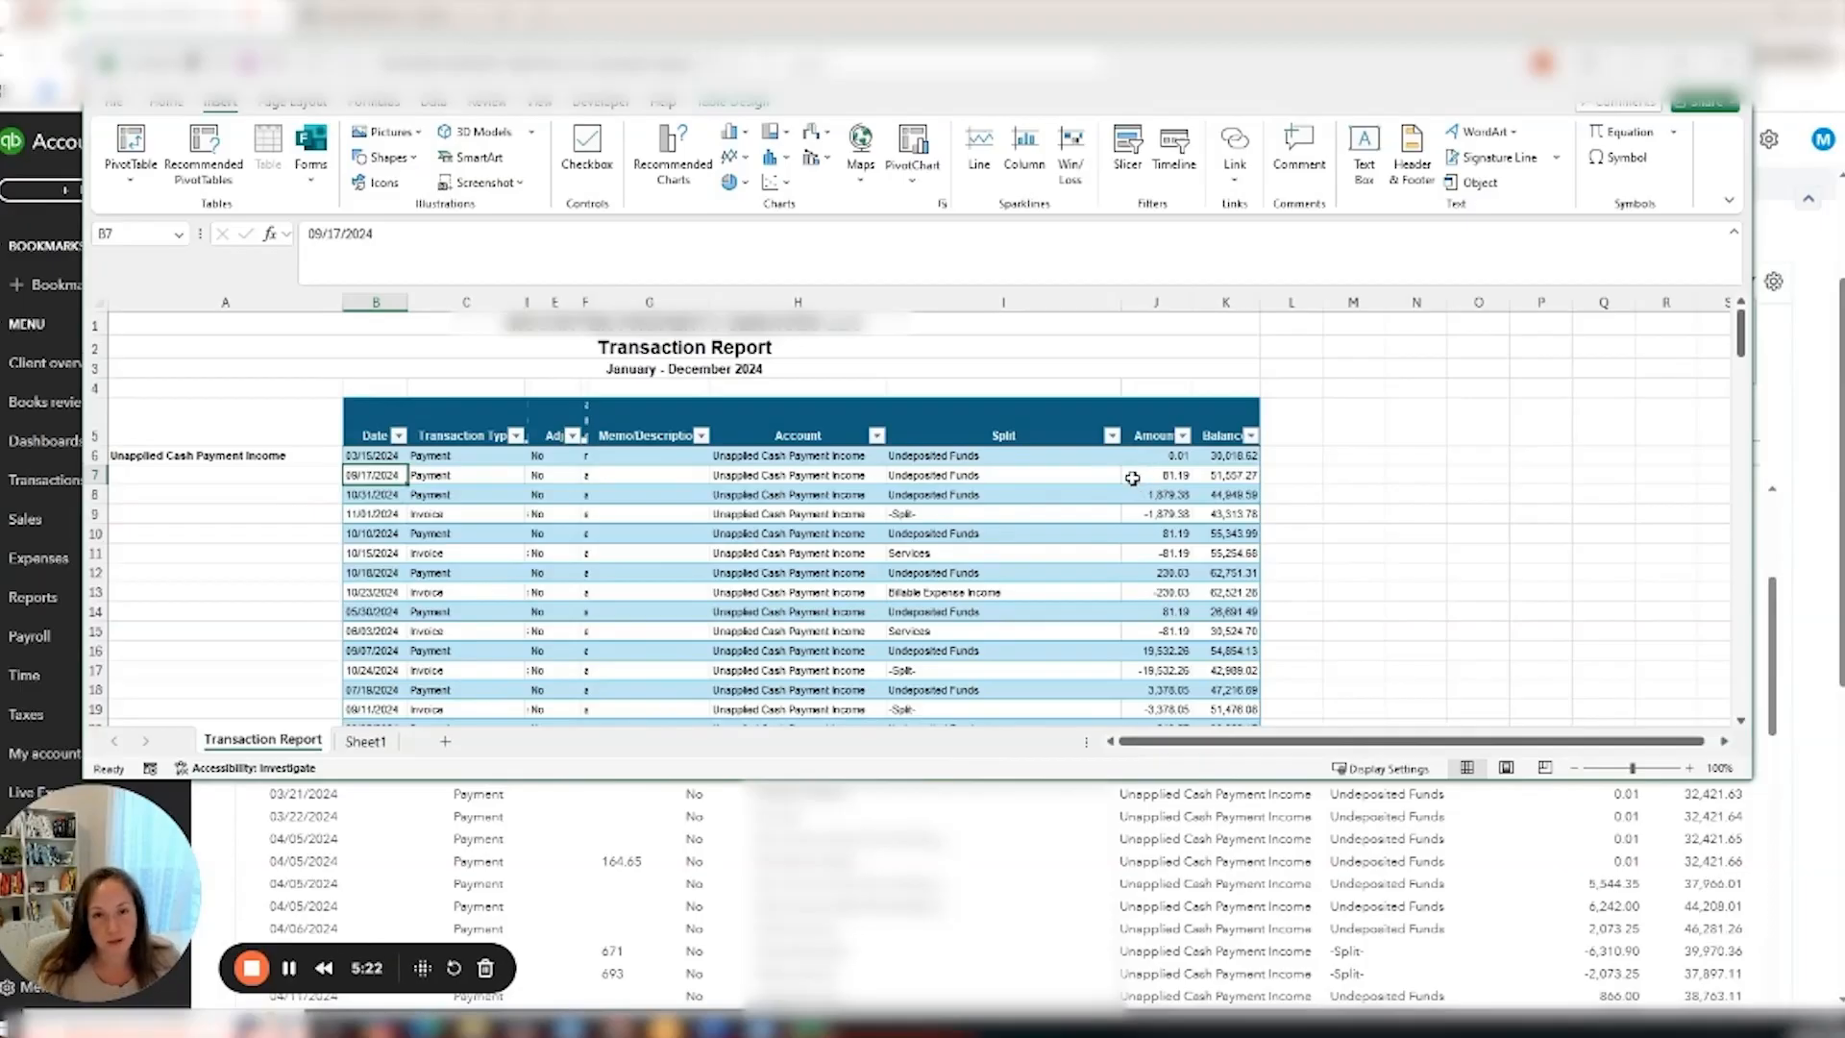
scroll(1135, 479, "down", 1)
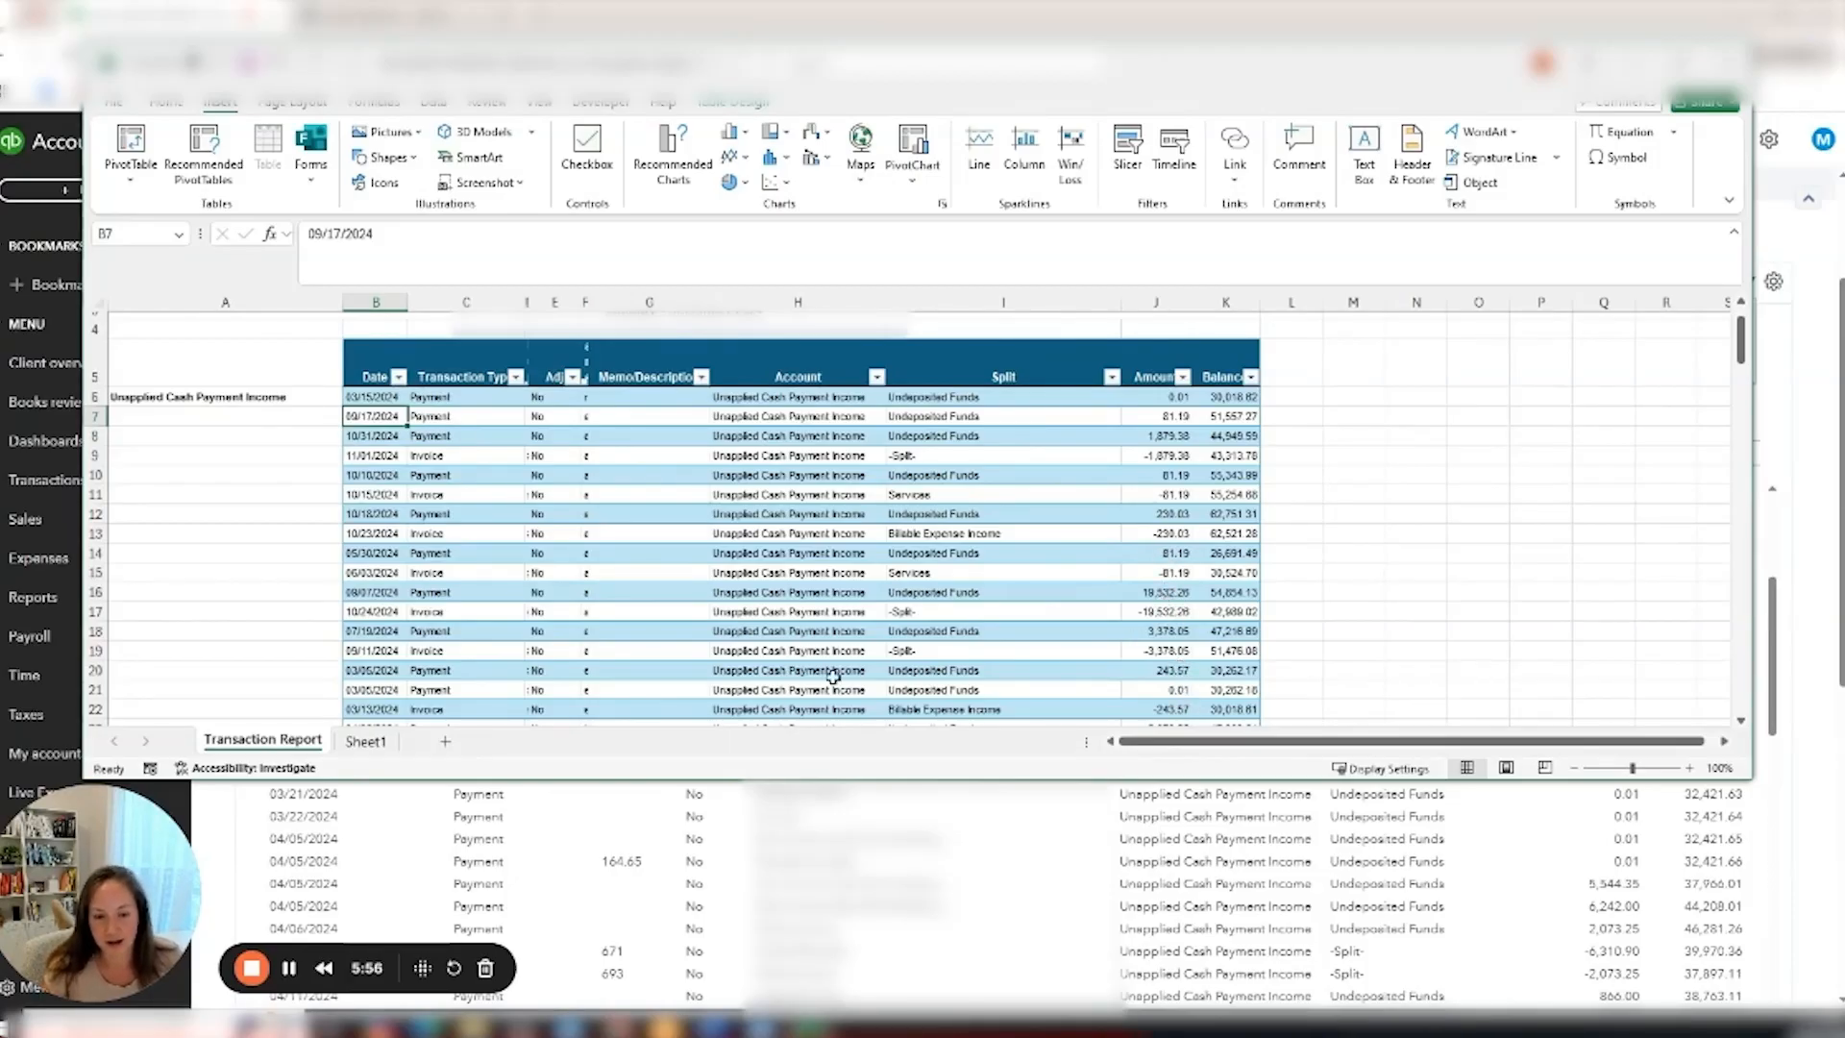
scroll(438, 401, "down", 20)
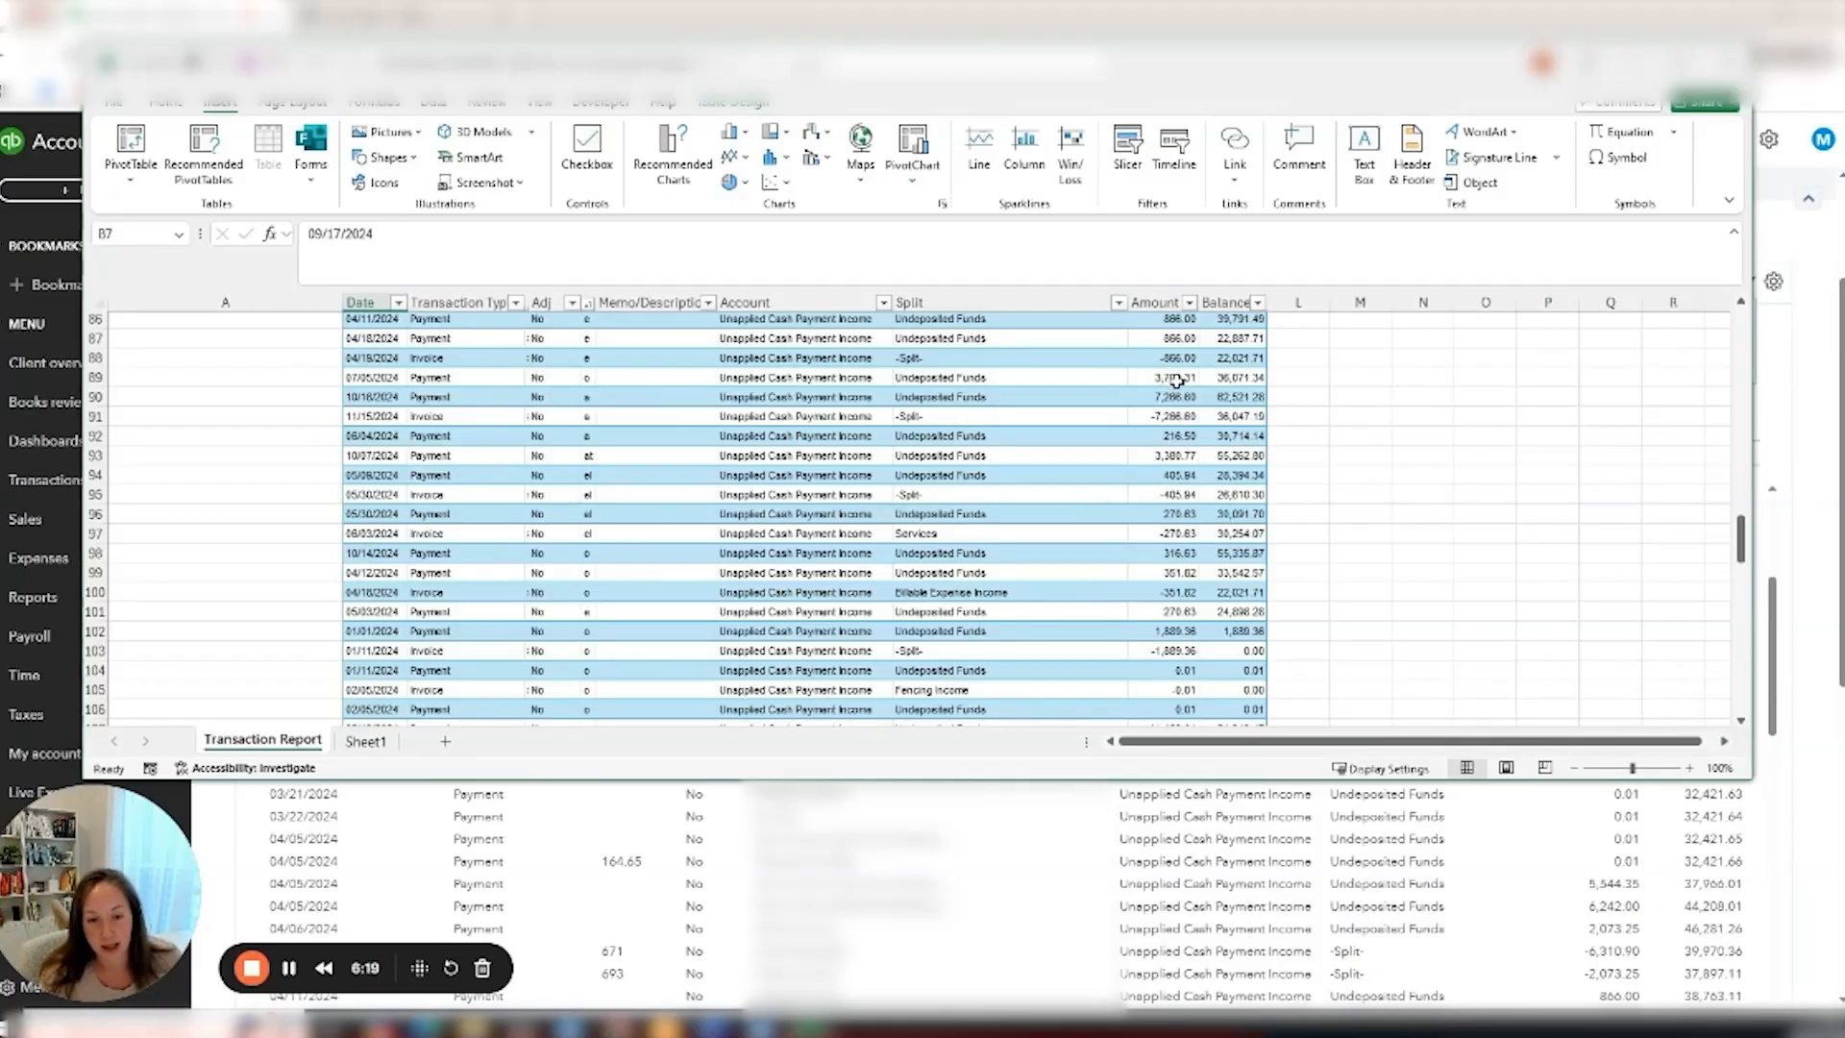
Step: Return to the QuickBooks transaction report and open the 07/05/2024 payment of 3,700.31
left_click_drag(1162, 69, 1844, 72)
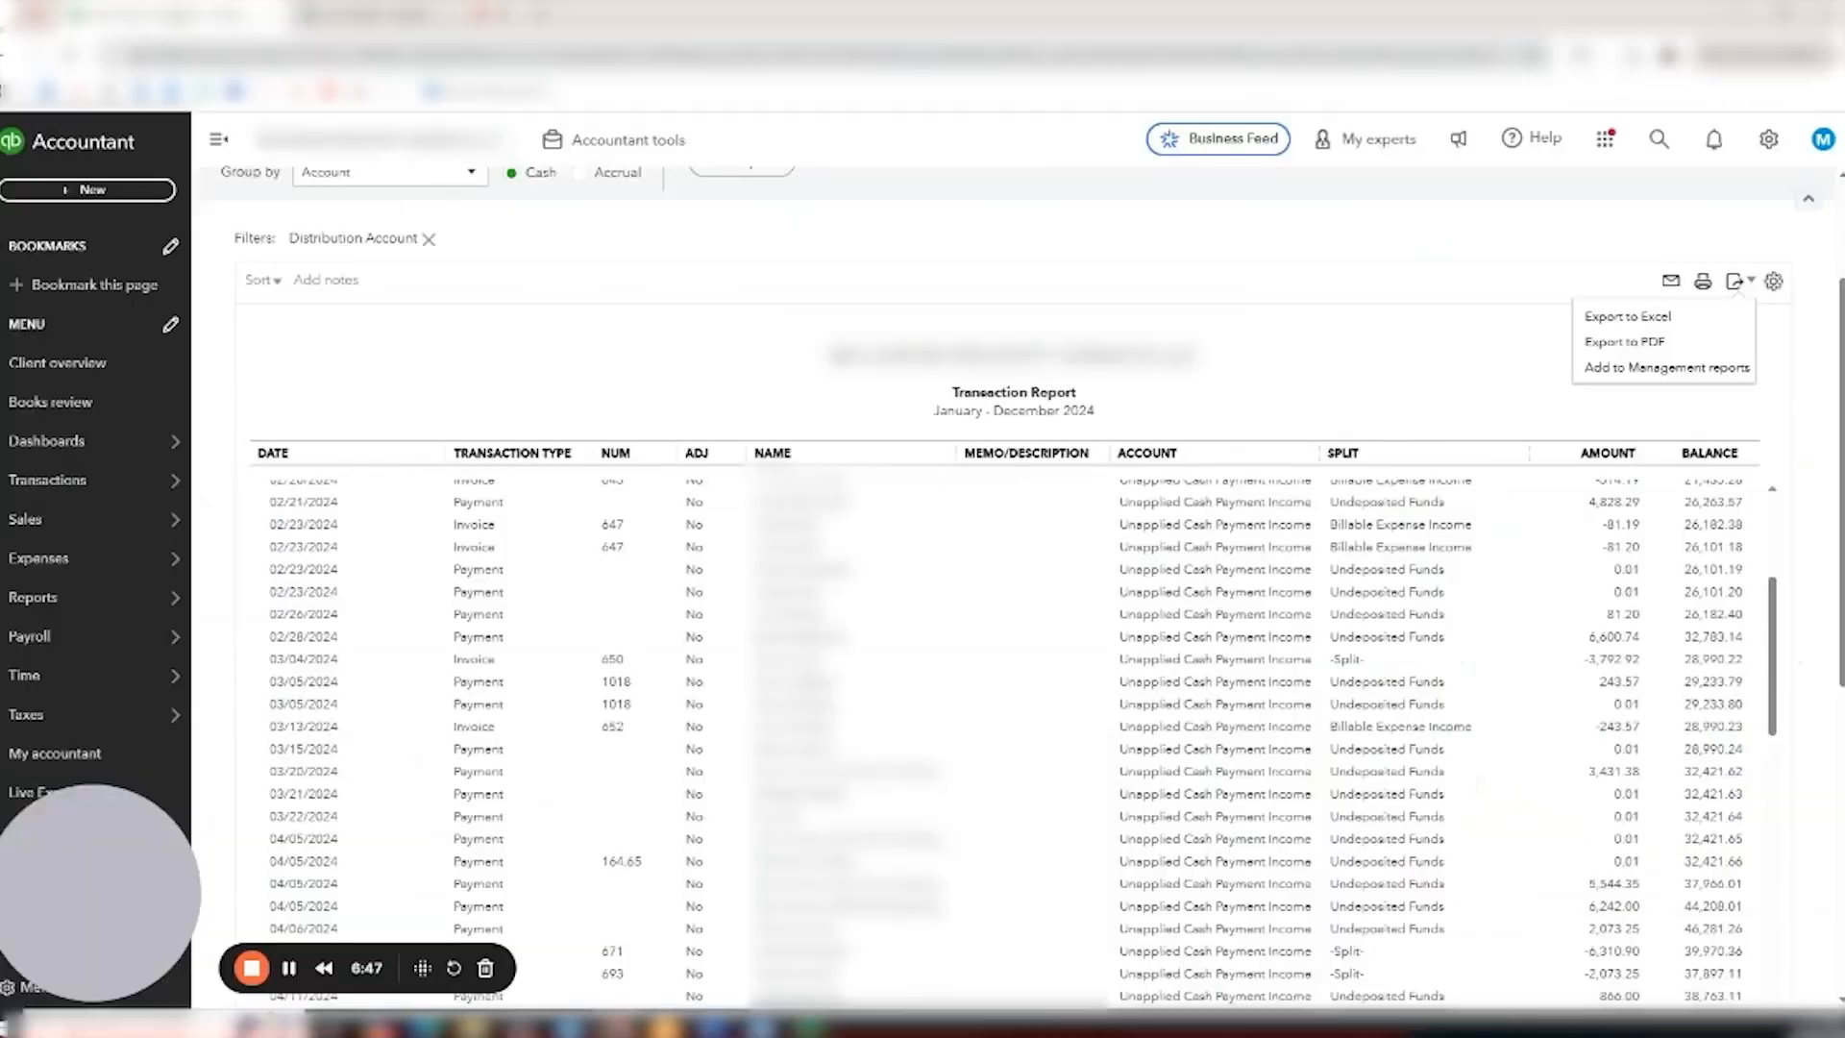
scroll(676, 642, "down", 3)
scroll(675, 642, "down", 2)
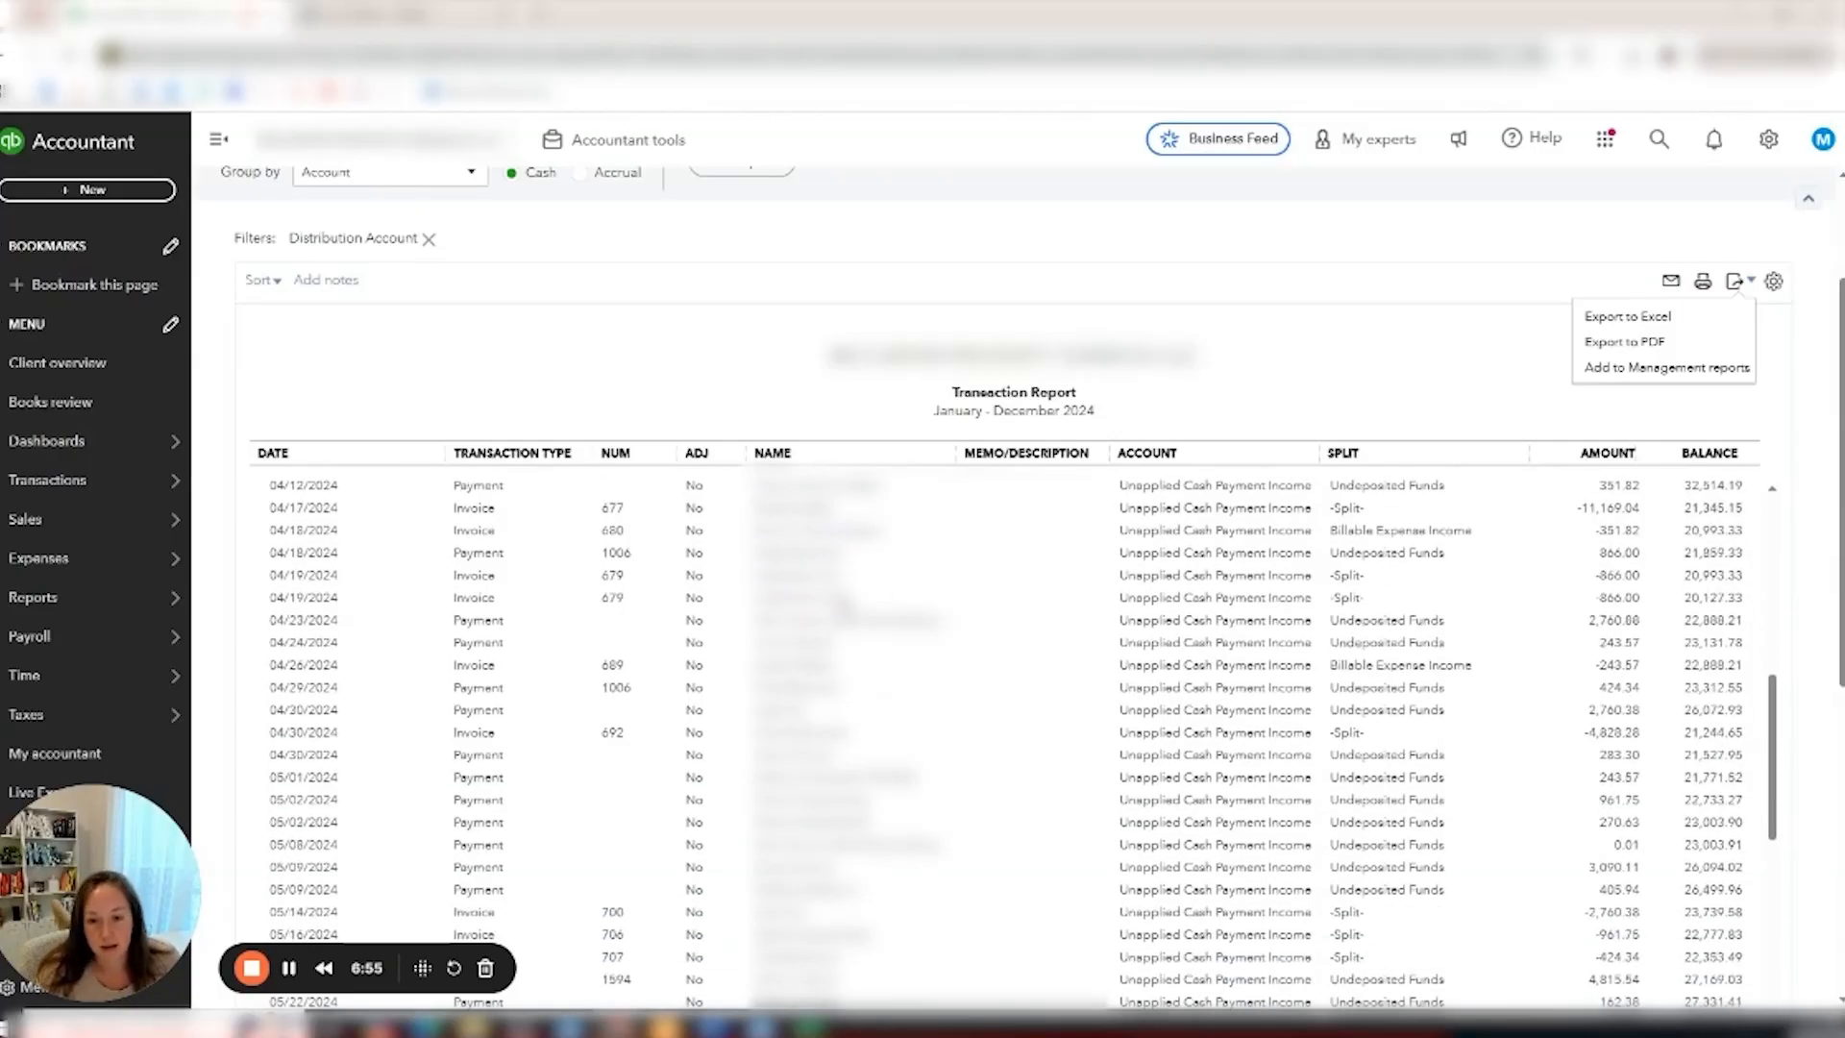
scroll(1523, 527, "down", 3)
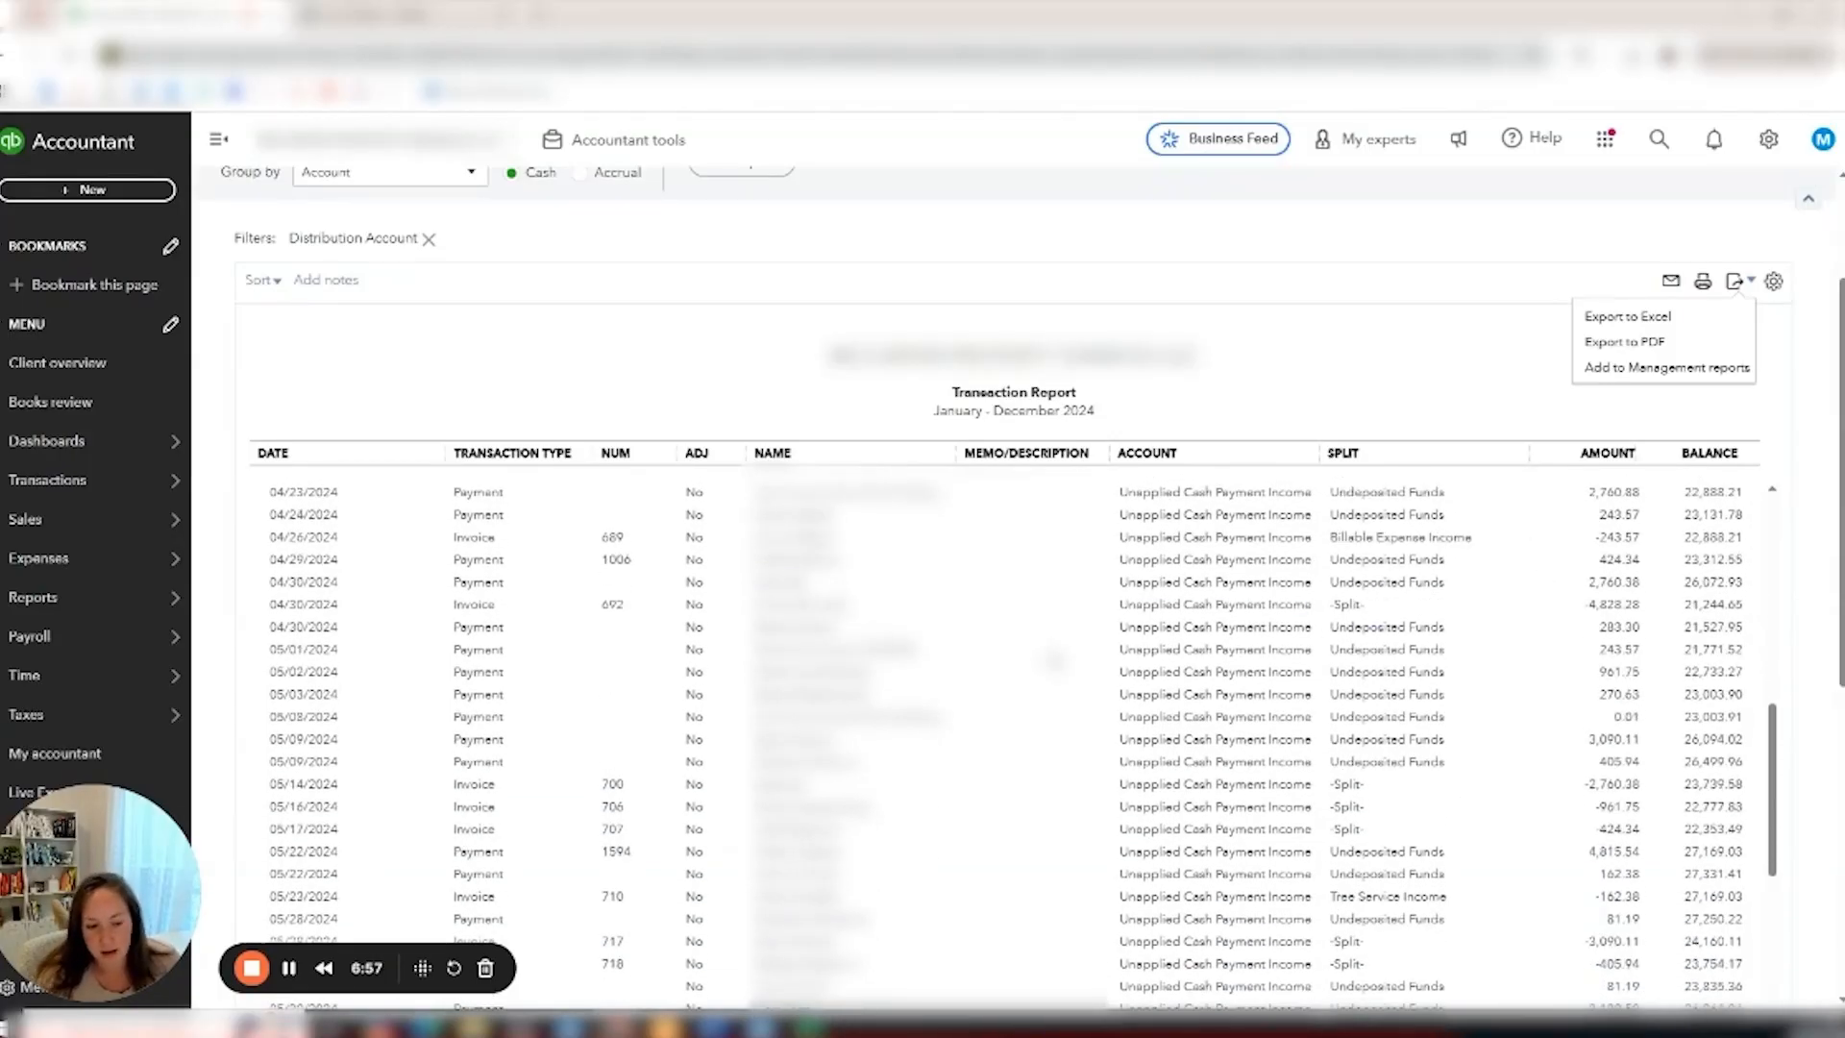
scroll(1471, 781, "down", 10)
scroll(882, 636, "down", 5)
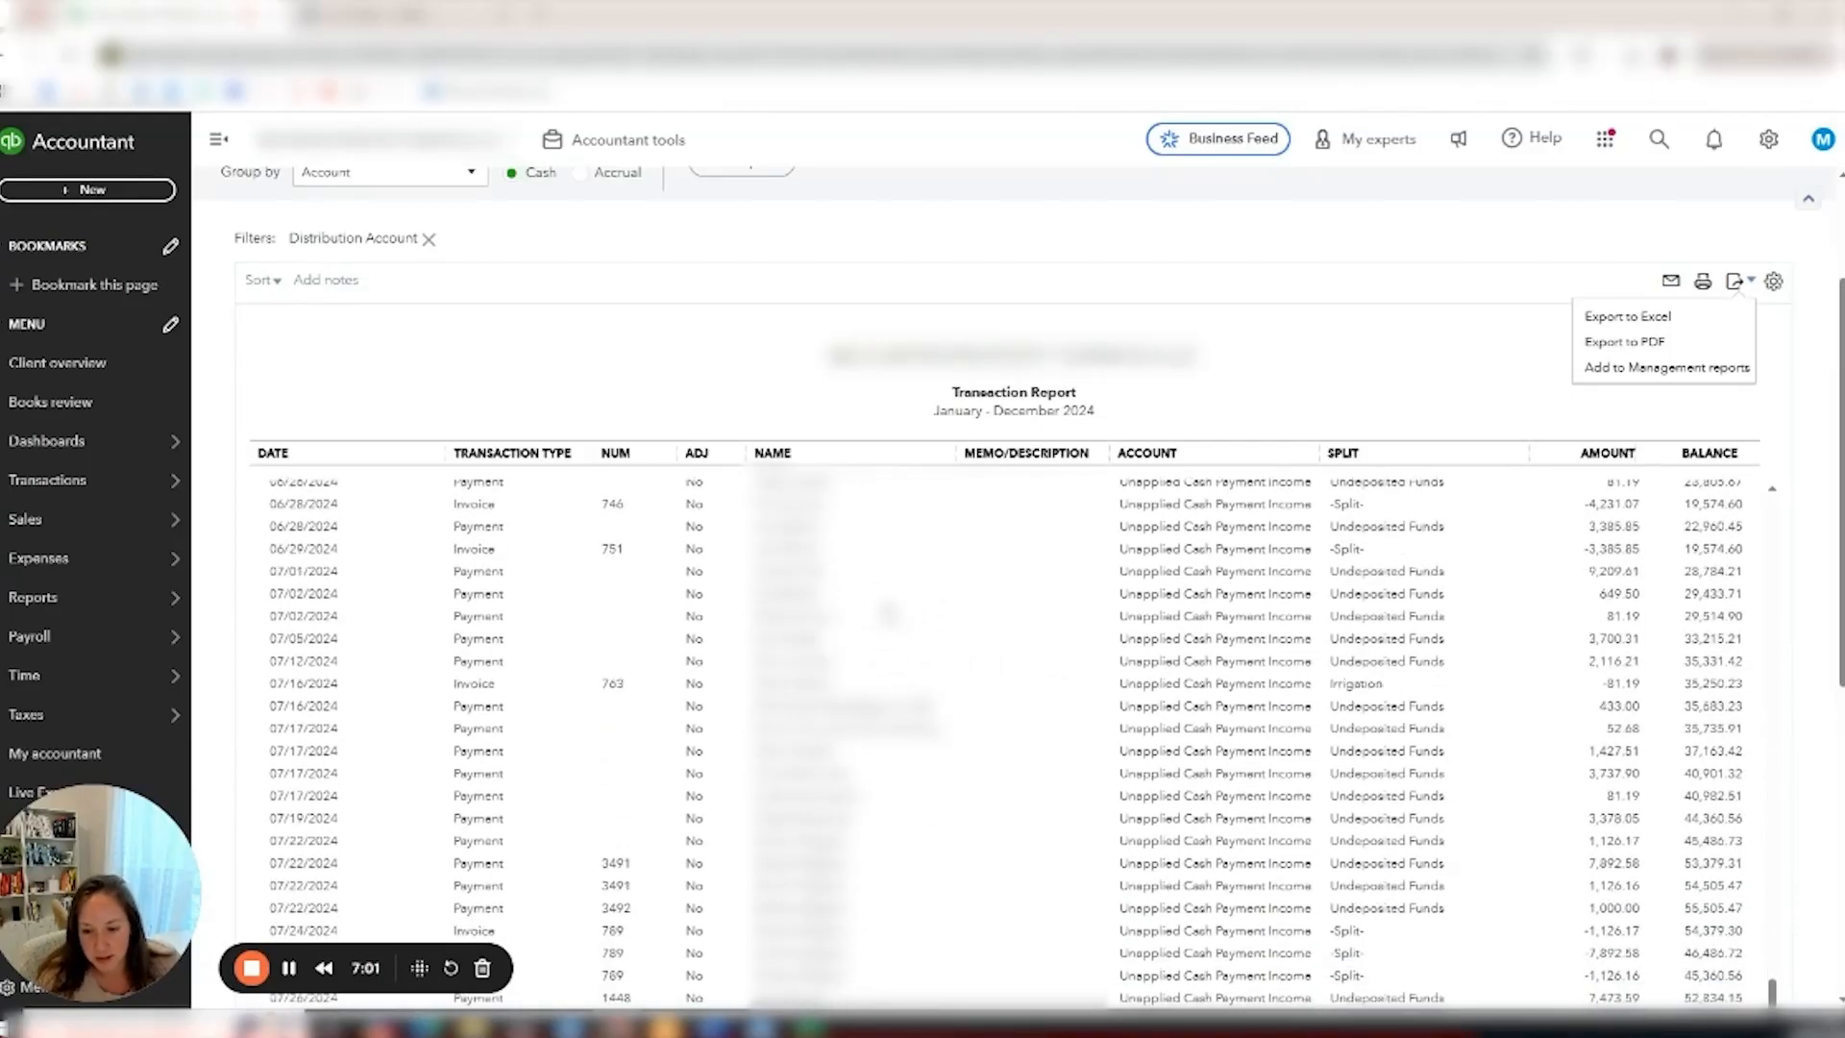
scroll(888, 612, "down", 2)
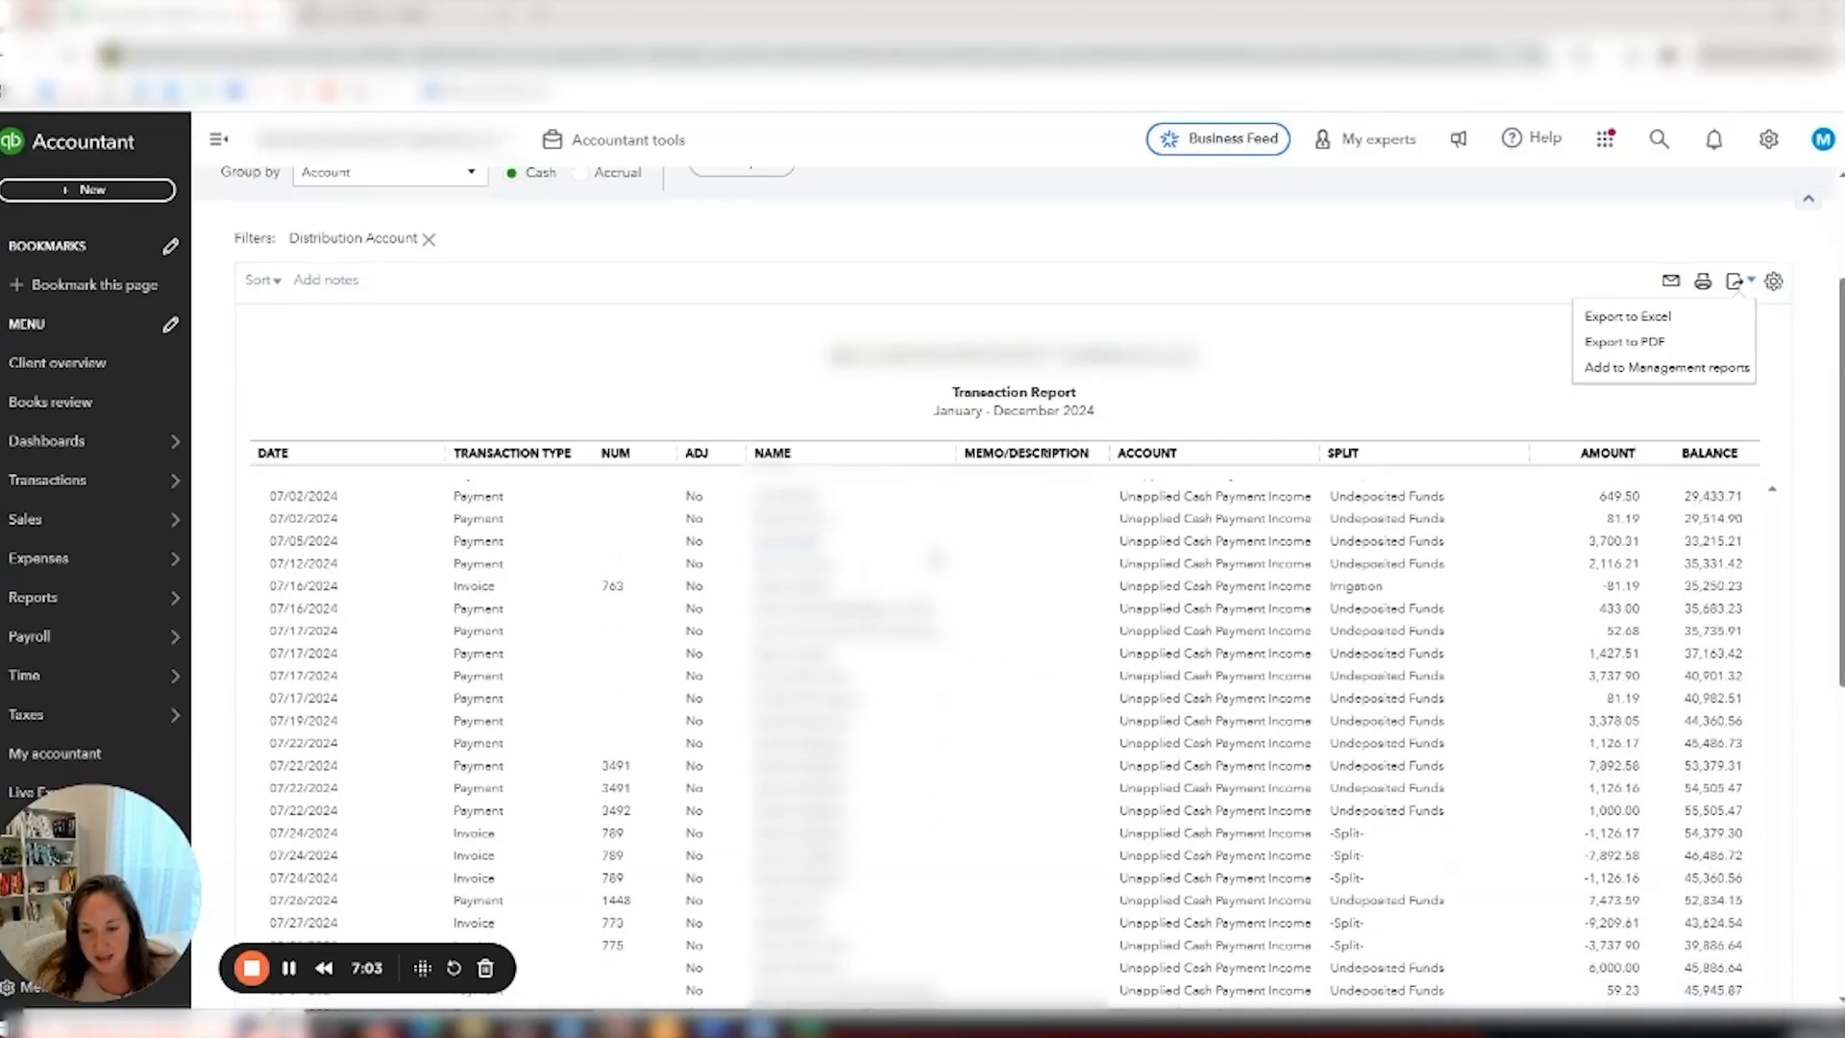
left_click(1624, 544)
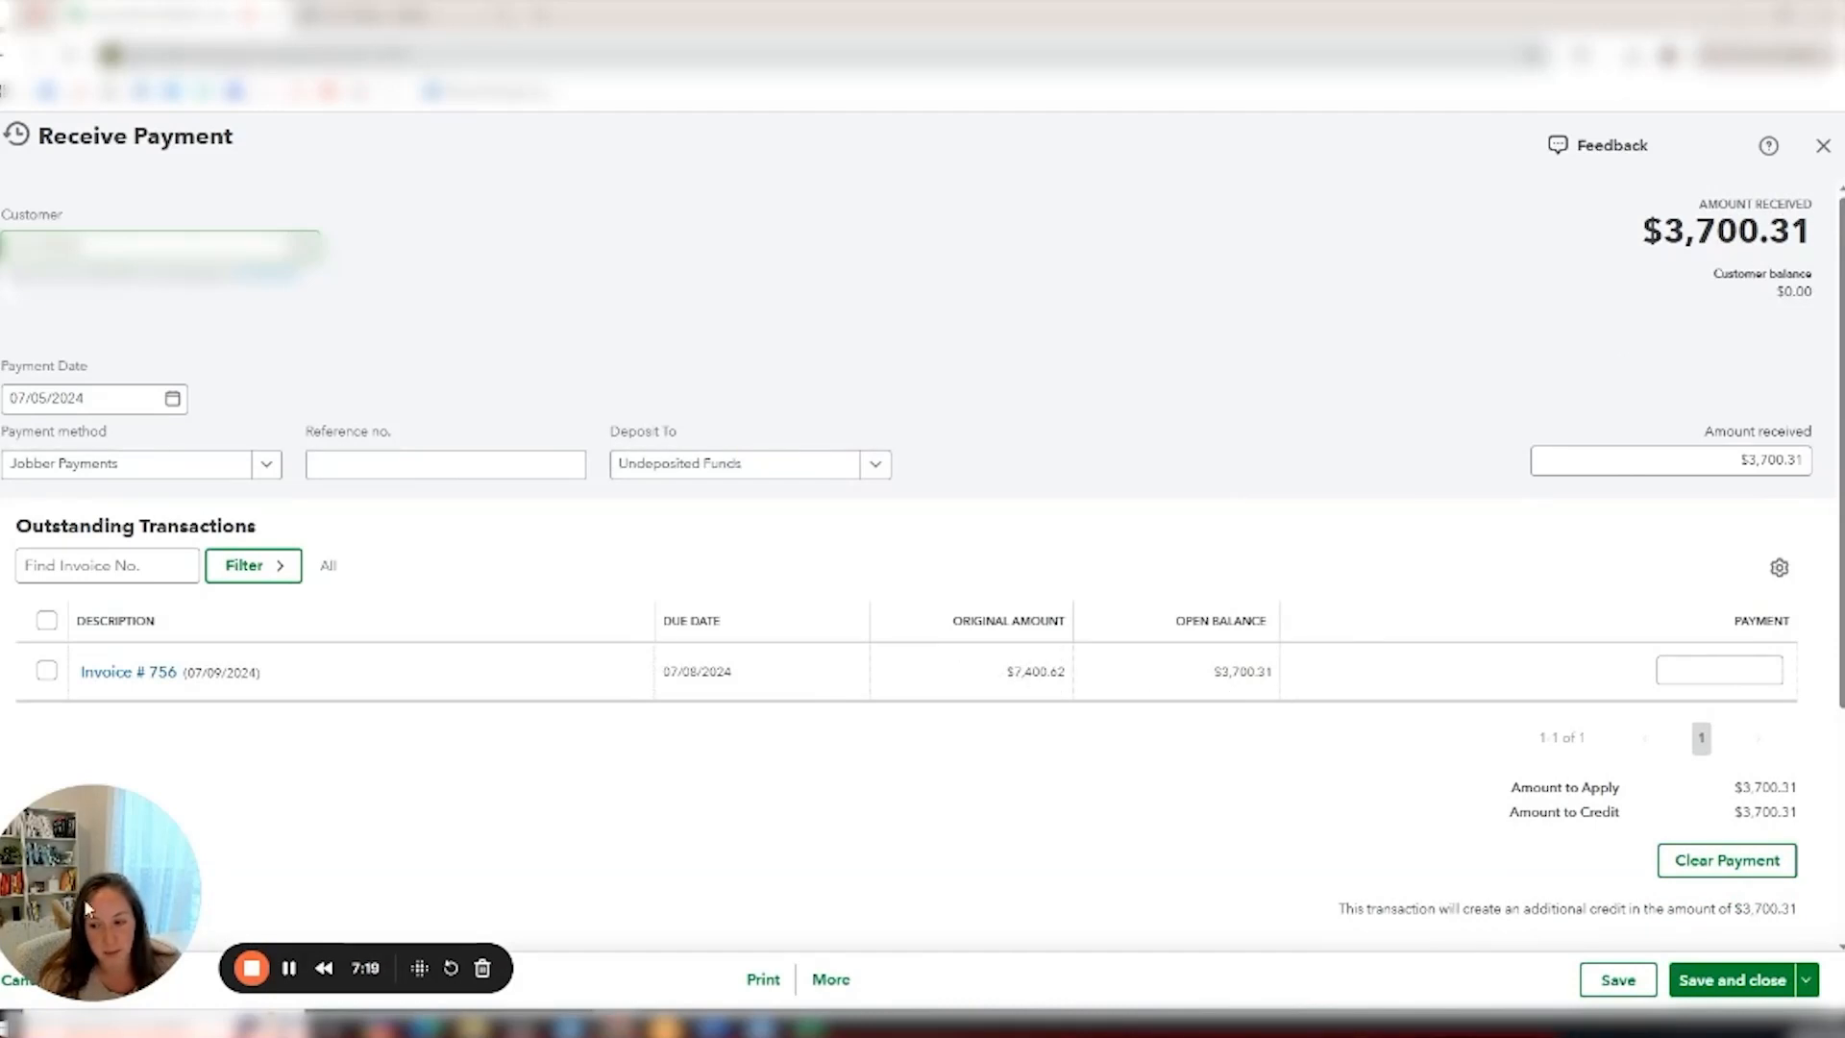
Step: Apply the $3,700.31 payment to outstanding Invoice # 756, then save and close it, confirming the change to the linked transaction
left_click(45, 673)
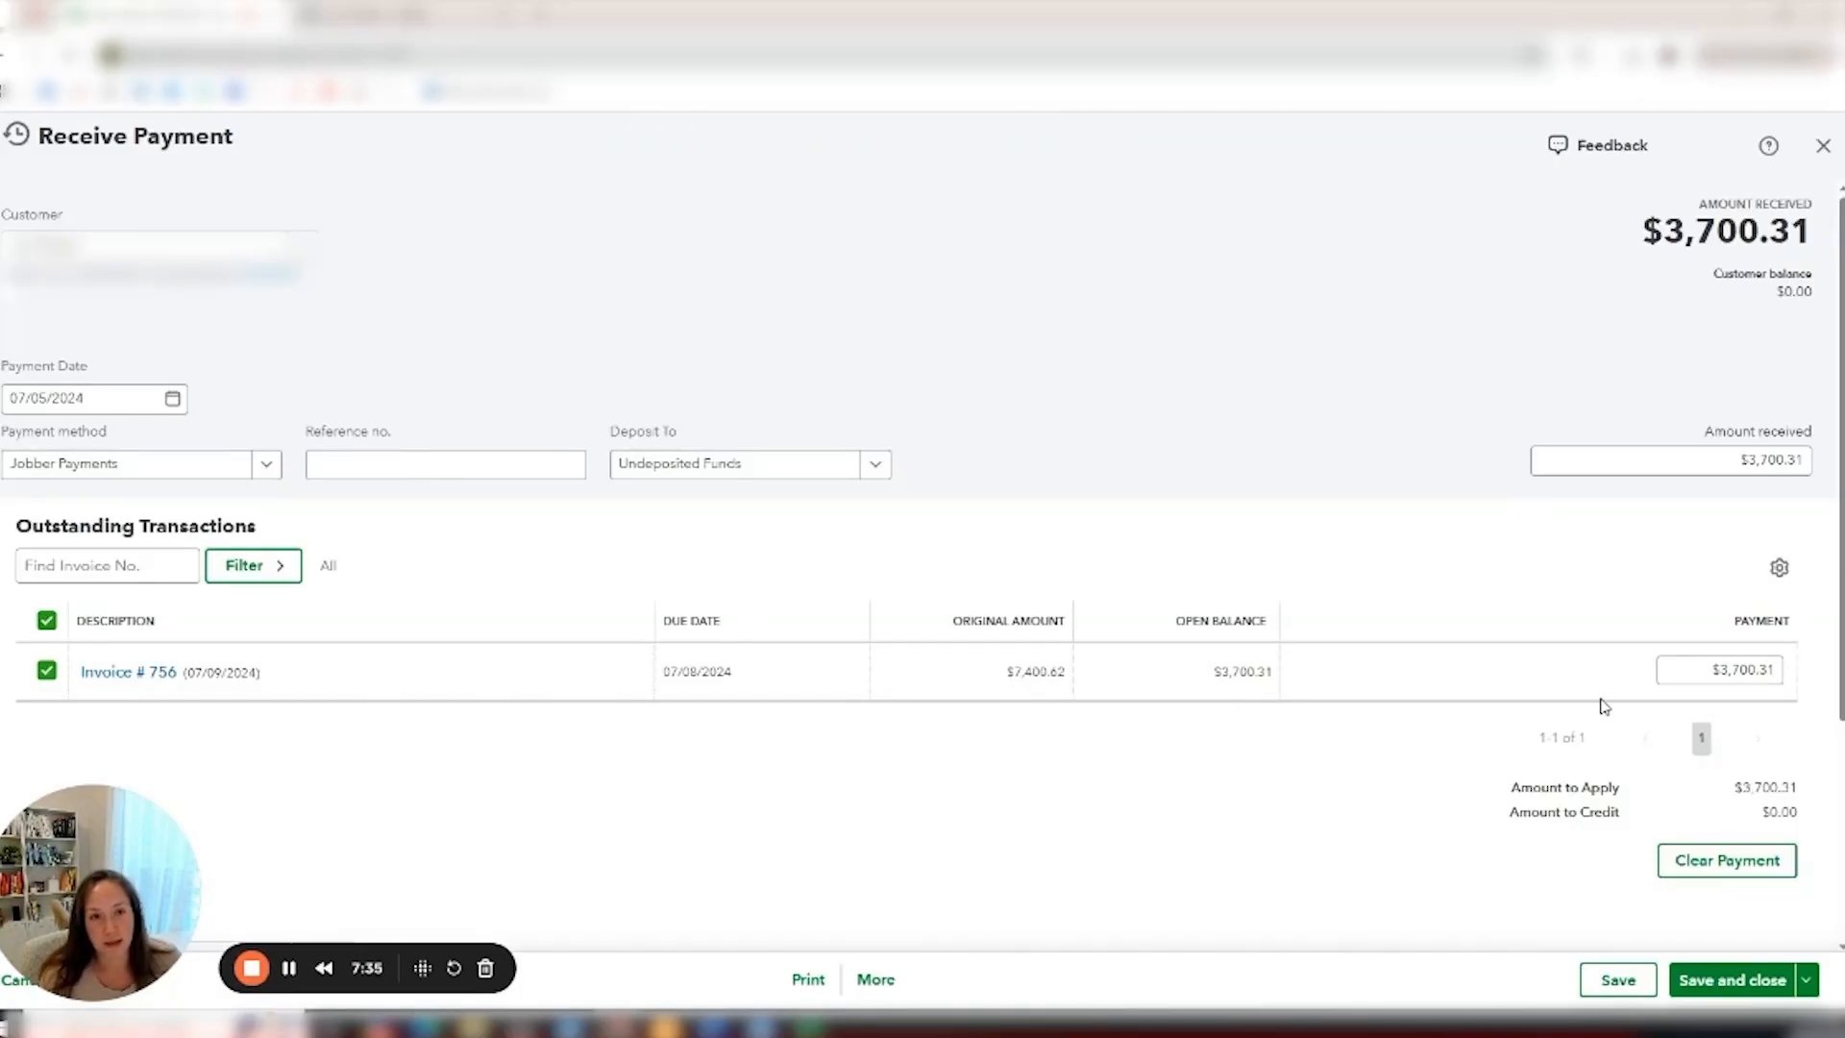
left_click(1724, 982)
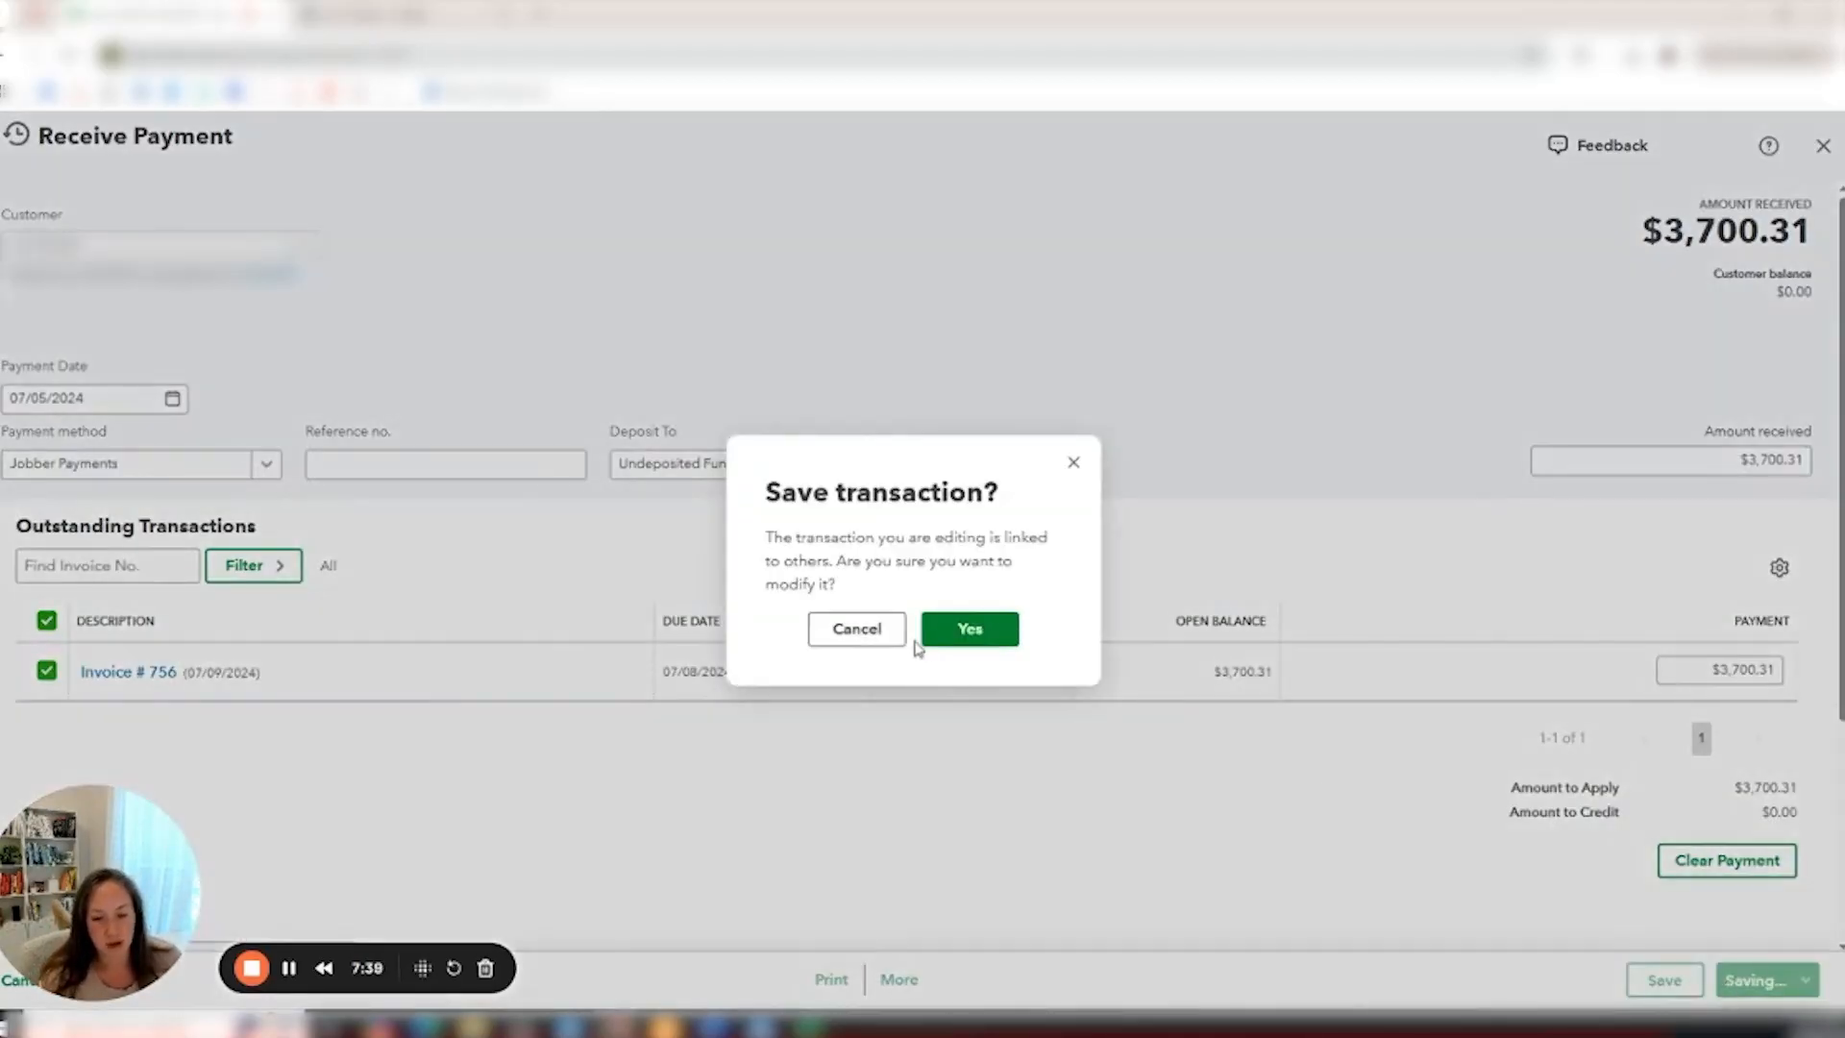
left_click(972, 635)
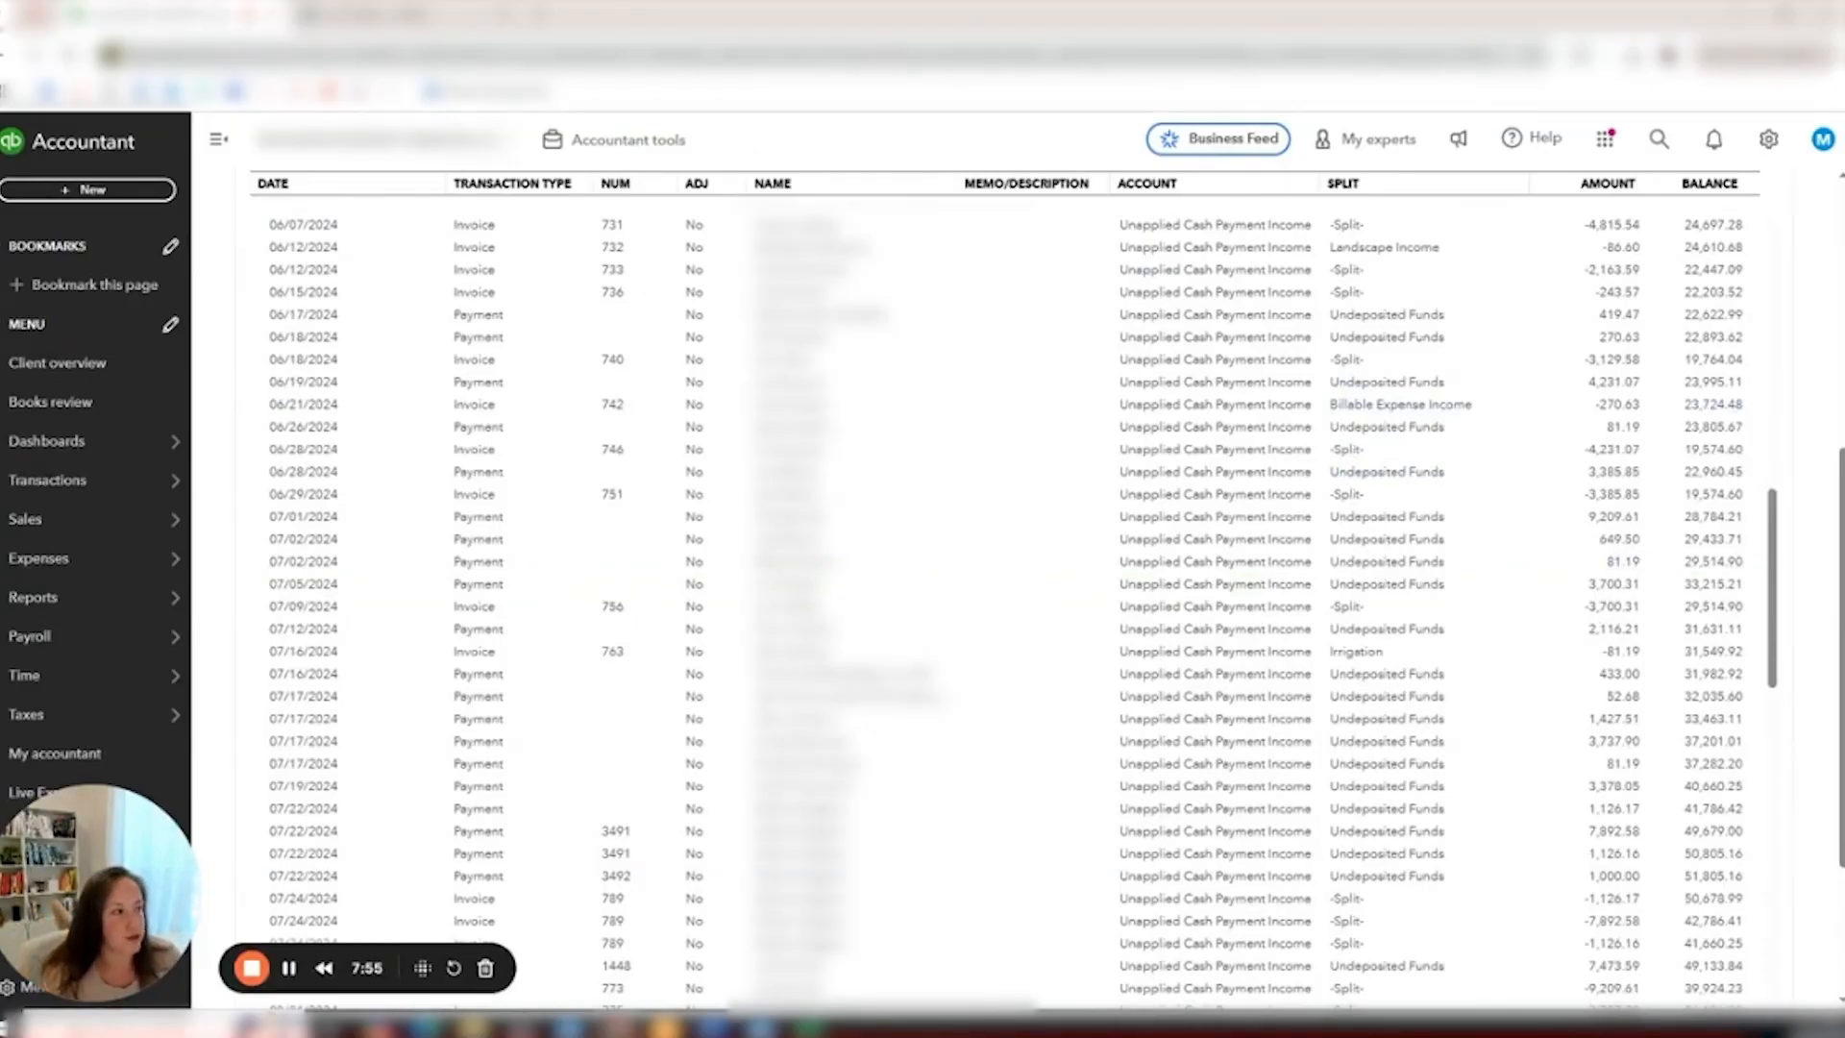
Step: Check the Excel list for the next unmatched payment, then open the 06/04/2024 payment of 216.50 from the QuickBooks transaction report
left_click_drag(1844, 183, 1228, 126)
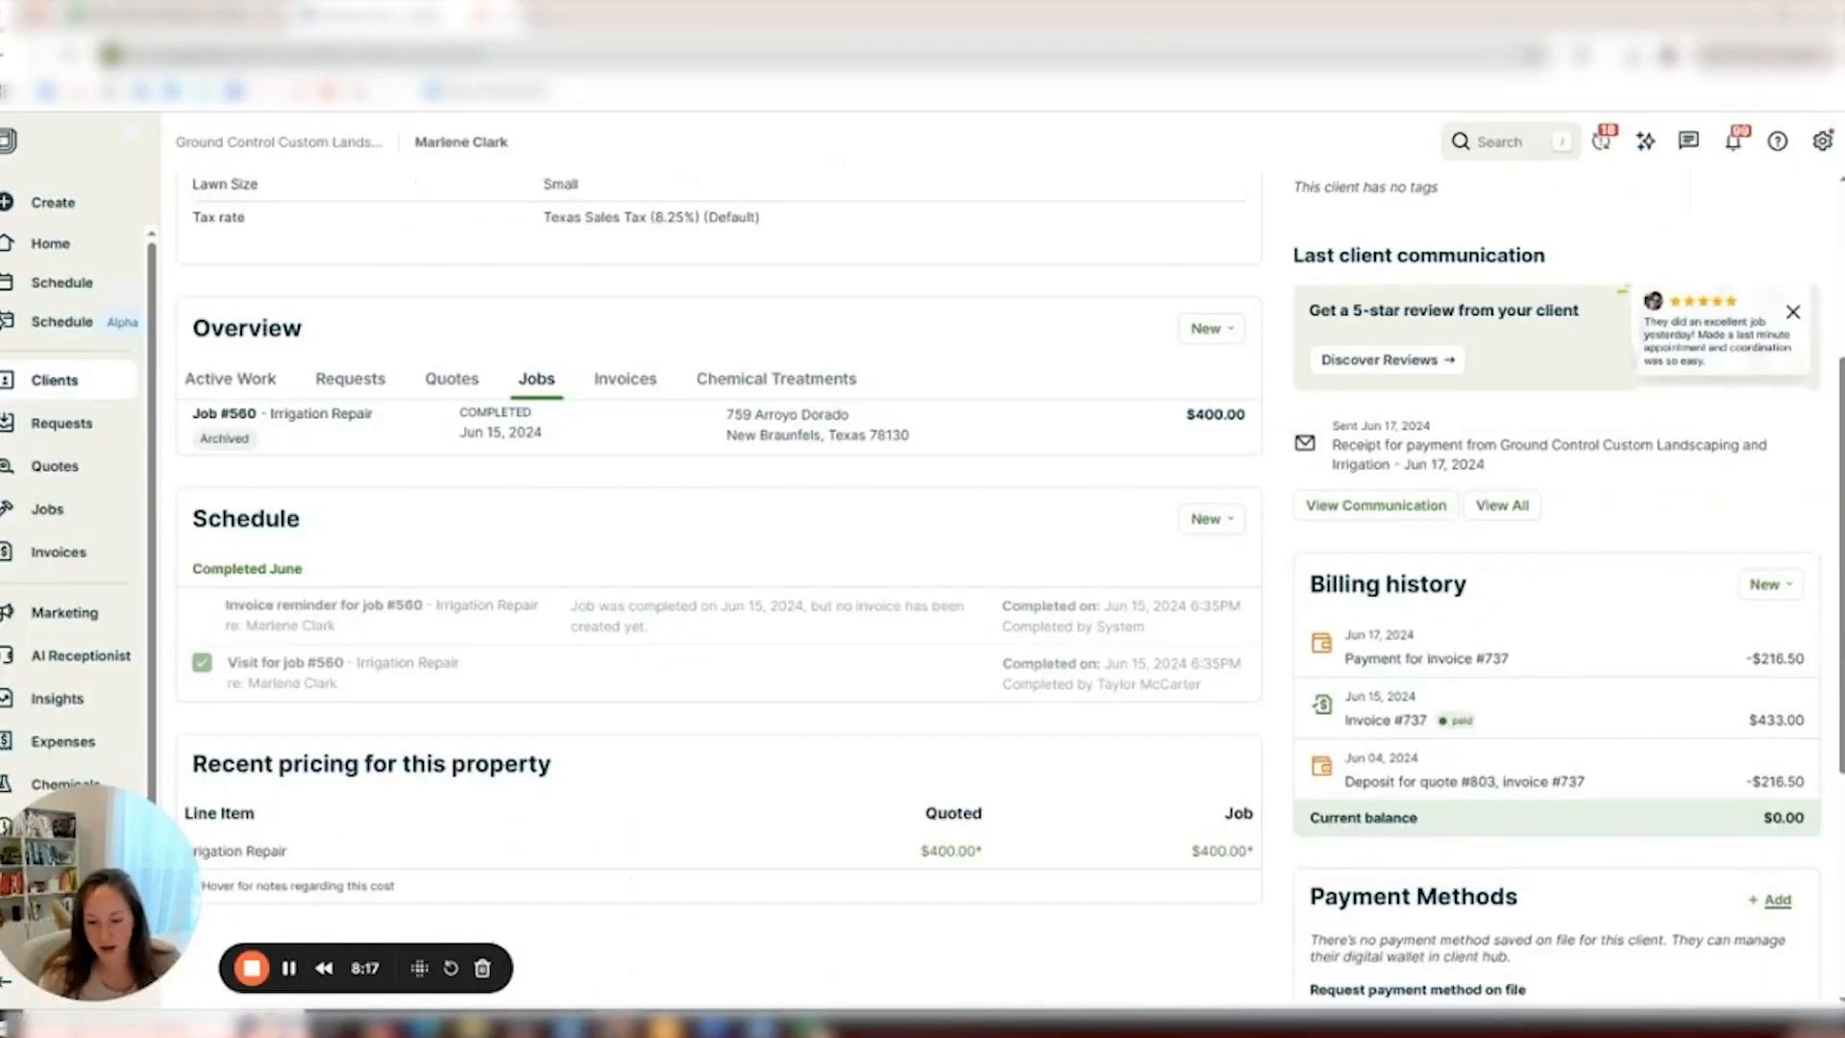
left_click(817, 1029)
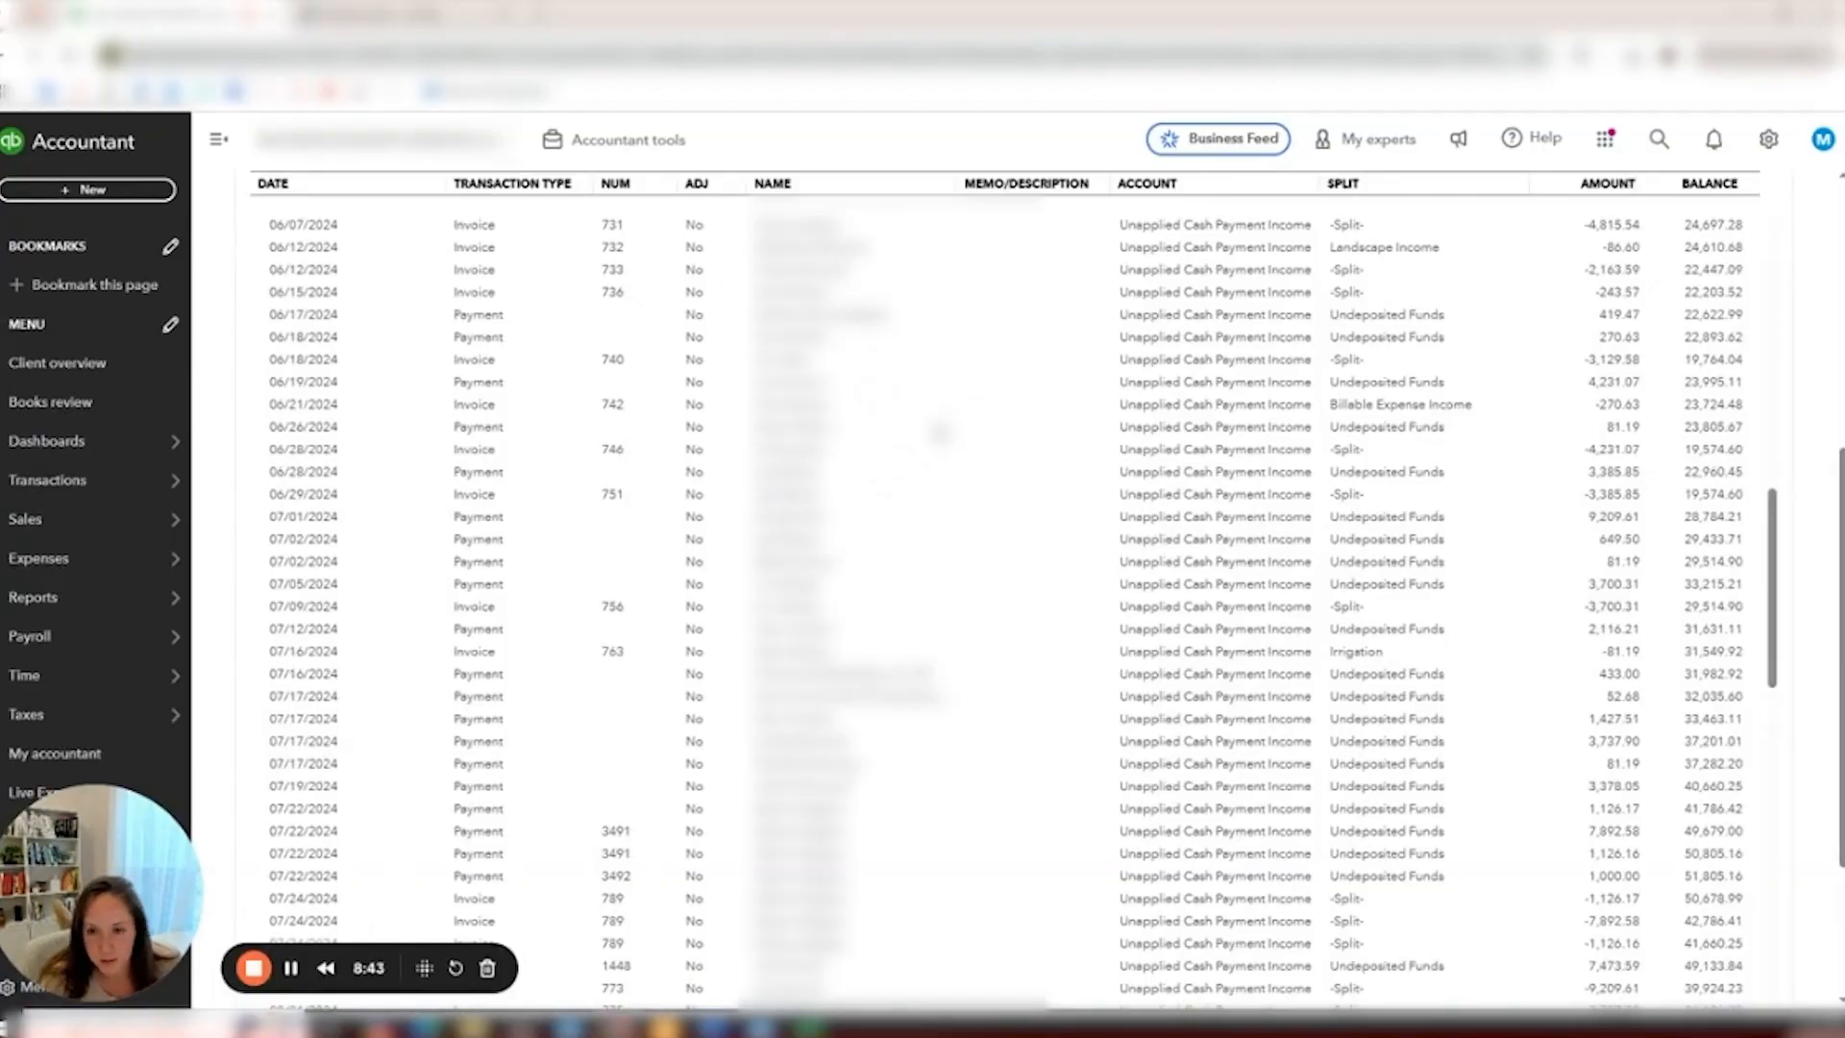
scroll(940, 434, "up", 3)
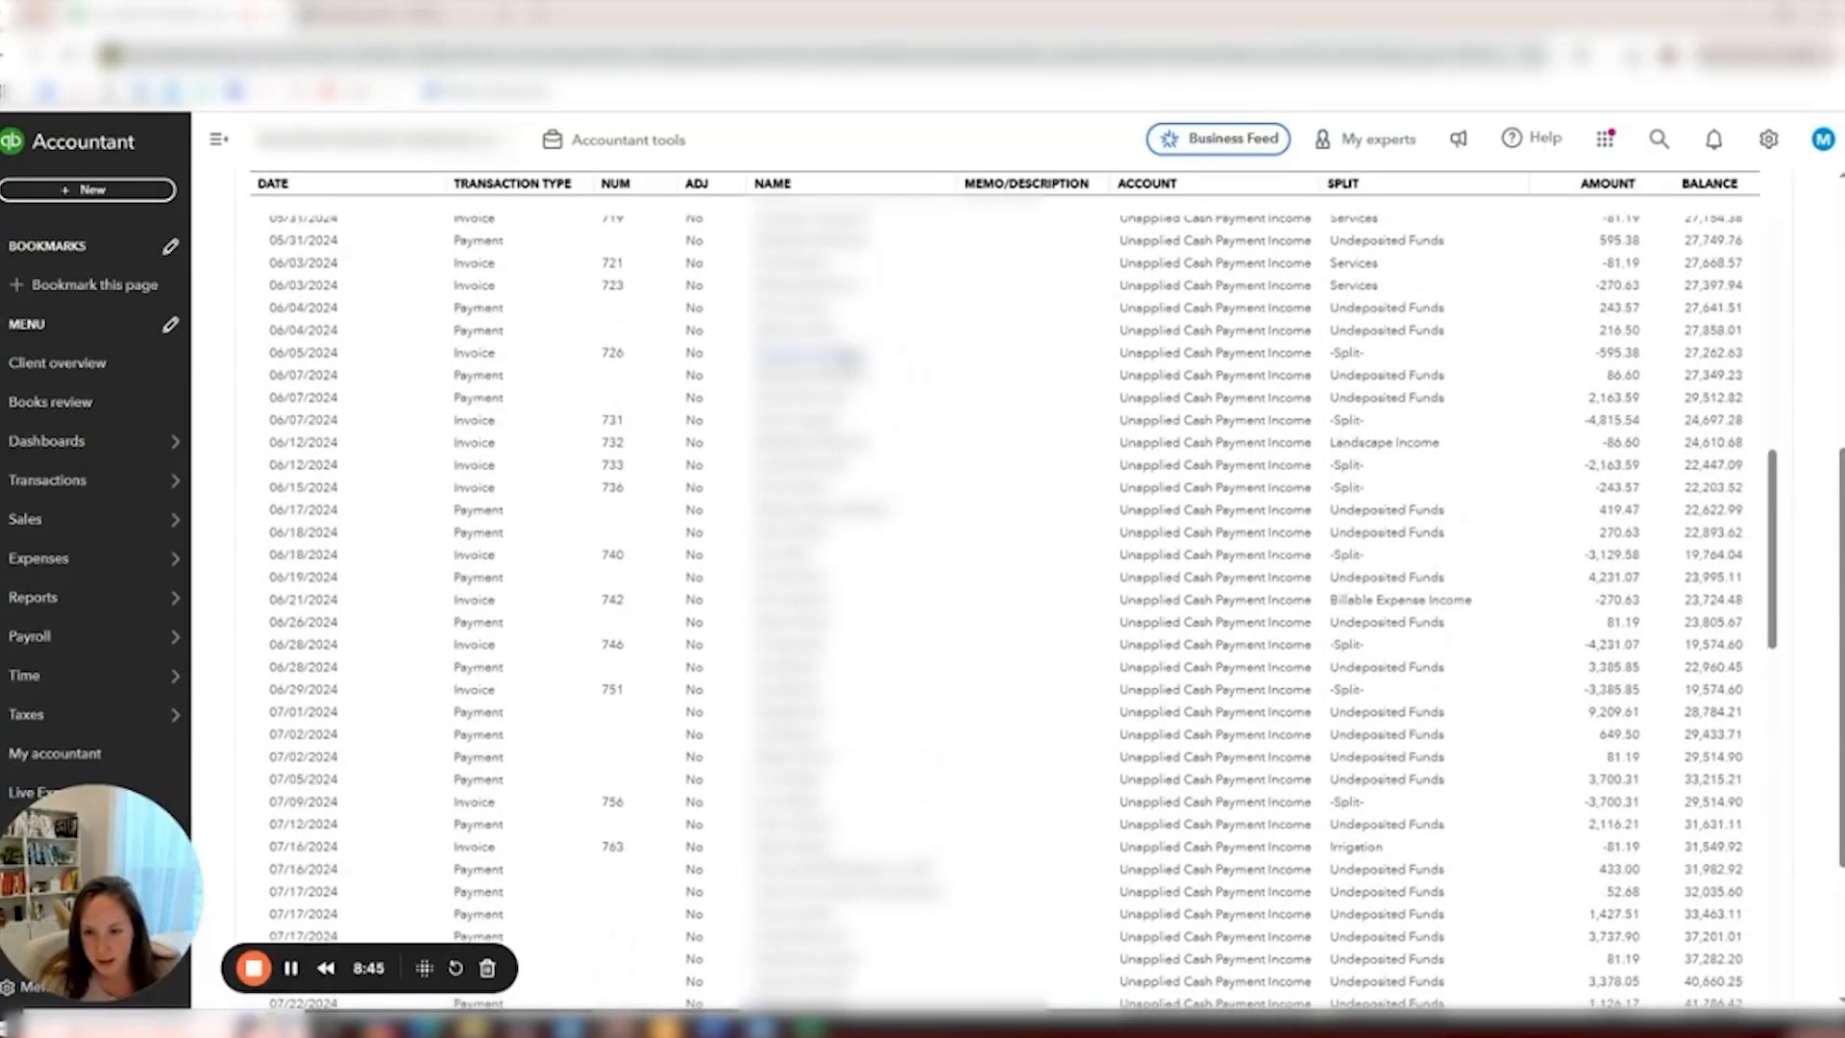
left_click(838, 336)
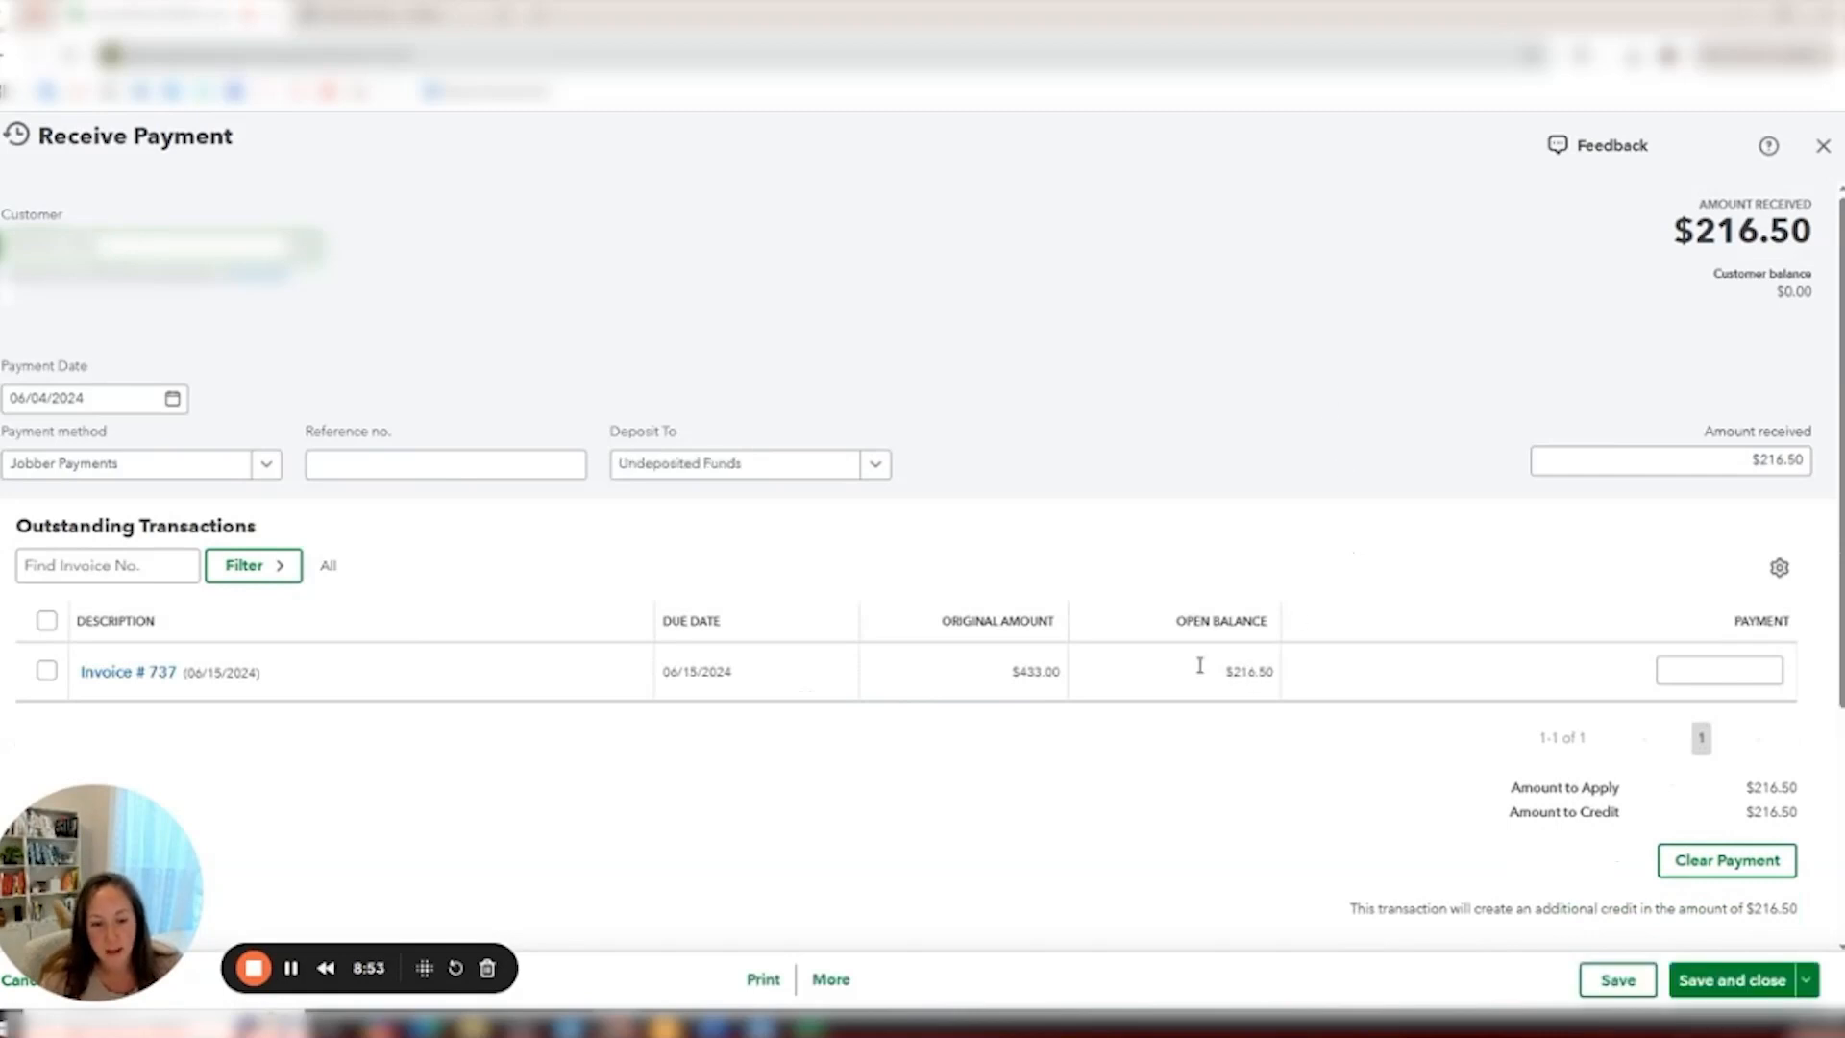
Step: Apply the $216.50 payment to outstanding Invoice # 737, then save and close it, confirming the change to the linked transaction
left_click(47, 671)
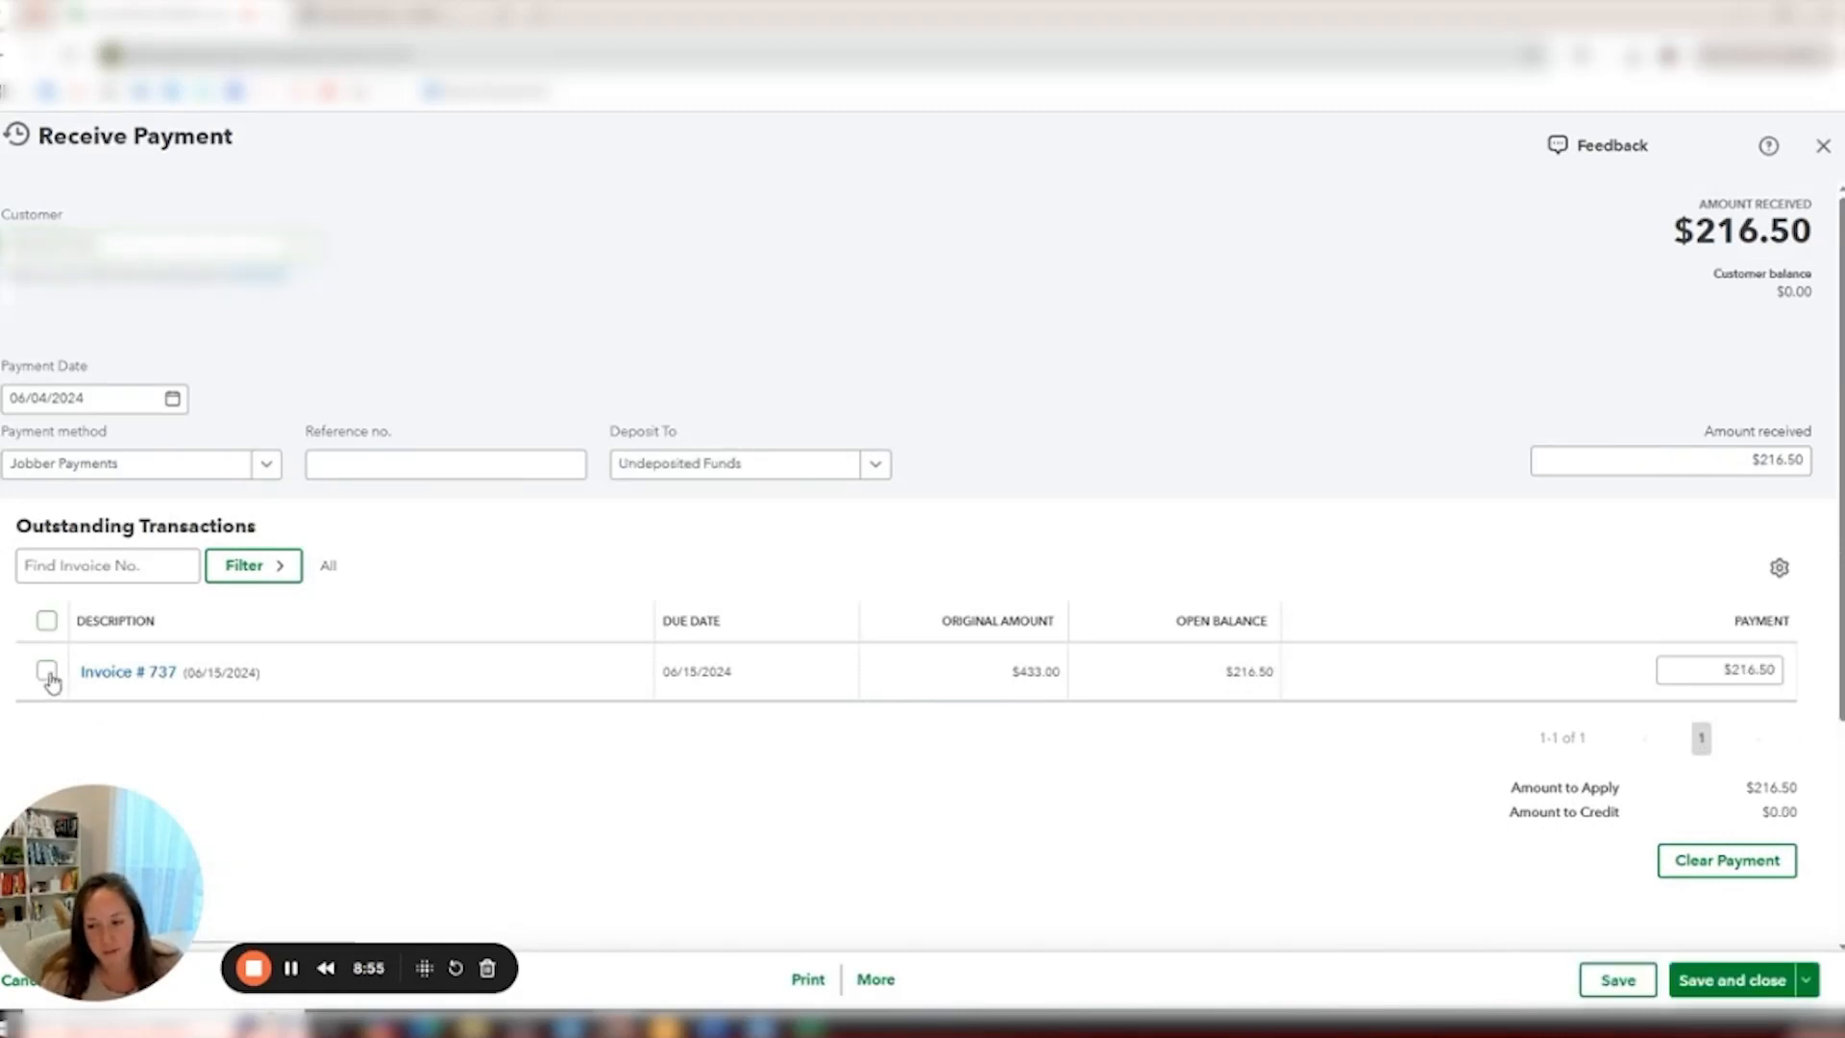
left_click(47, 672)
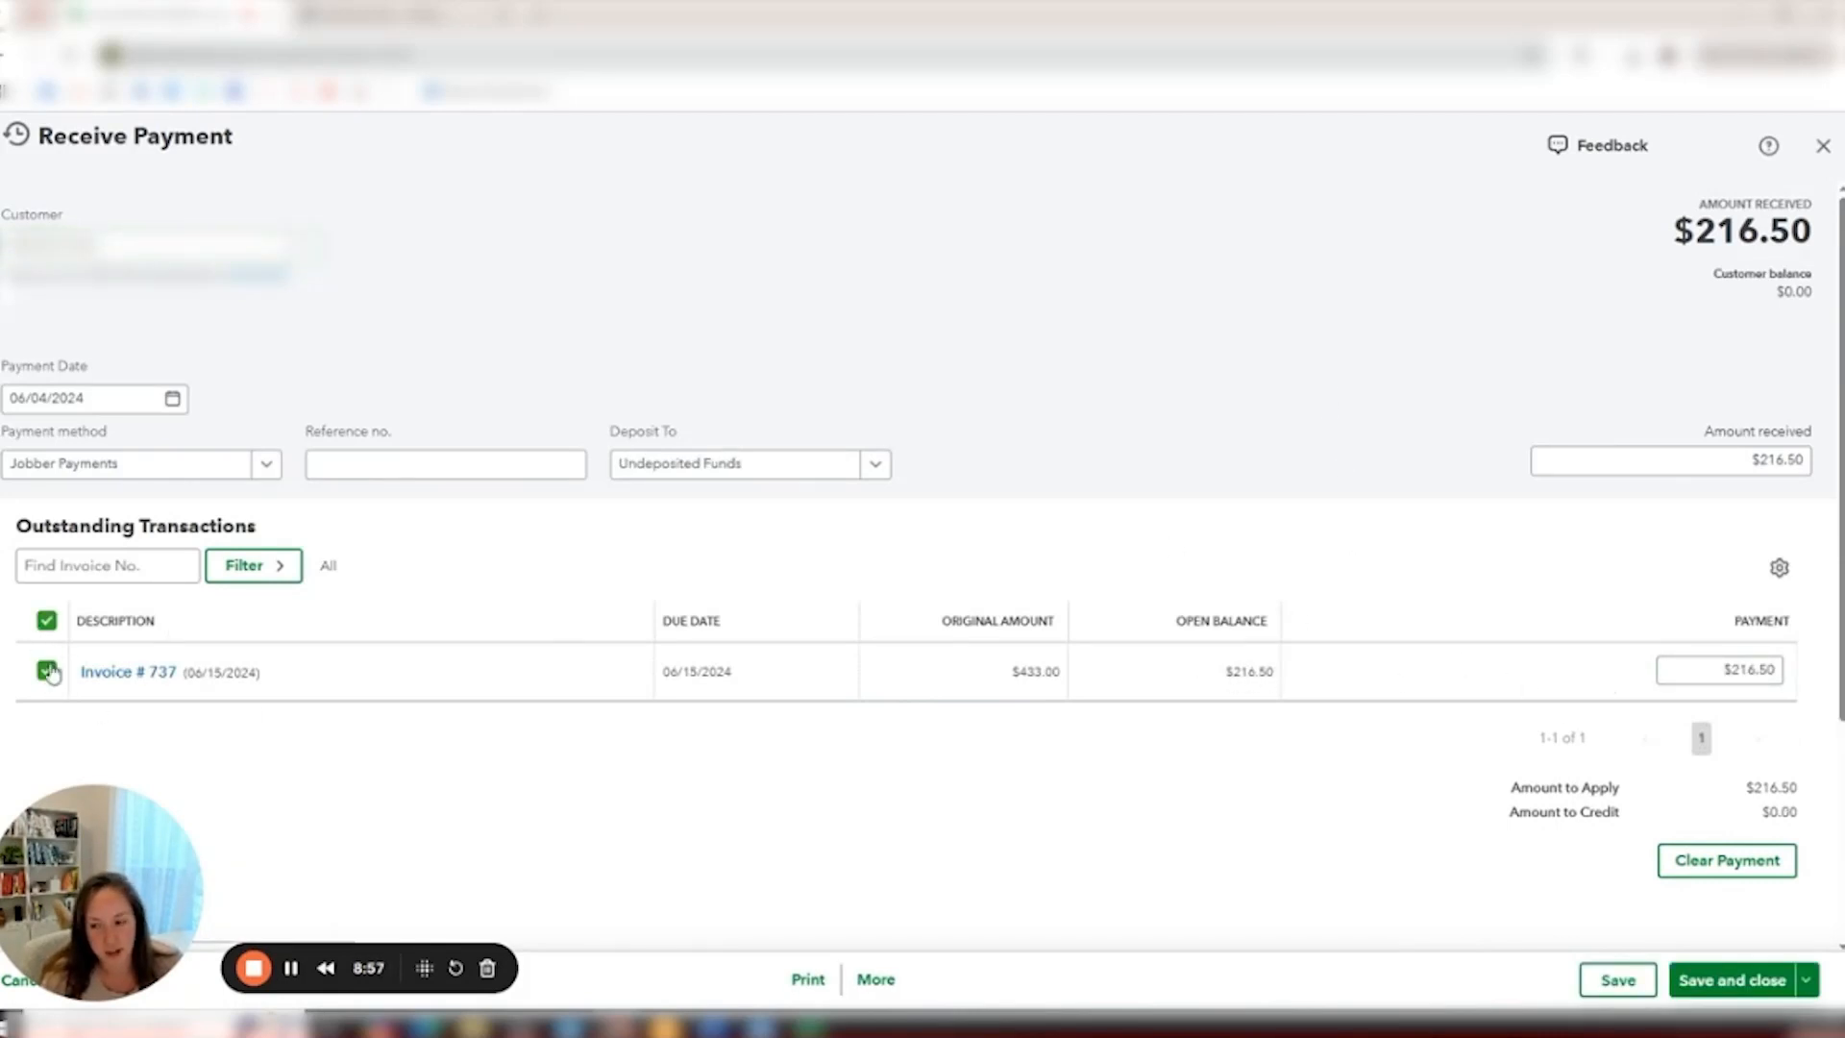
left_click(1730, 981)
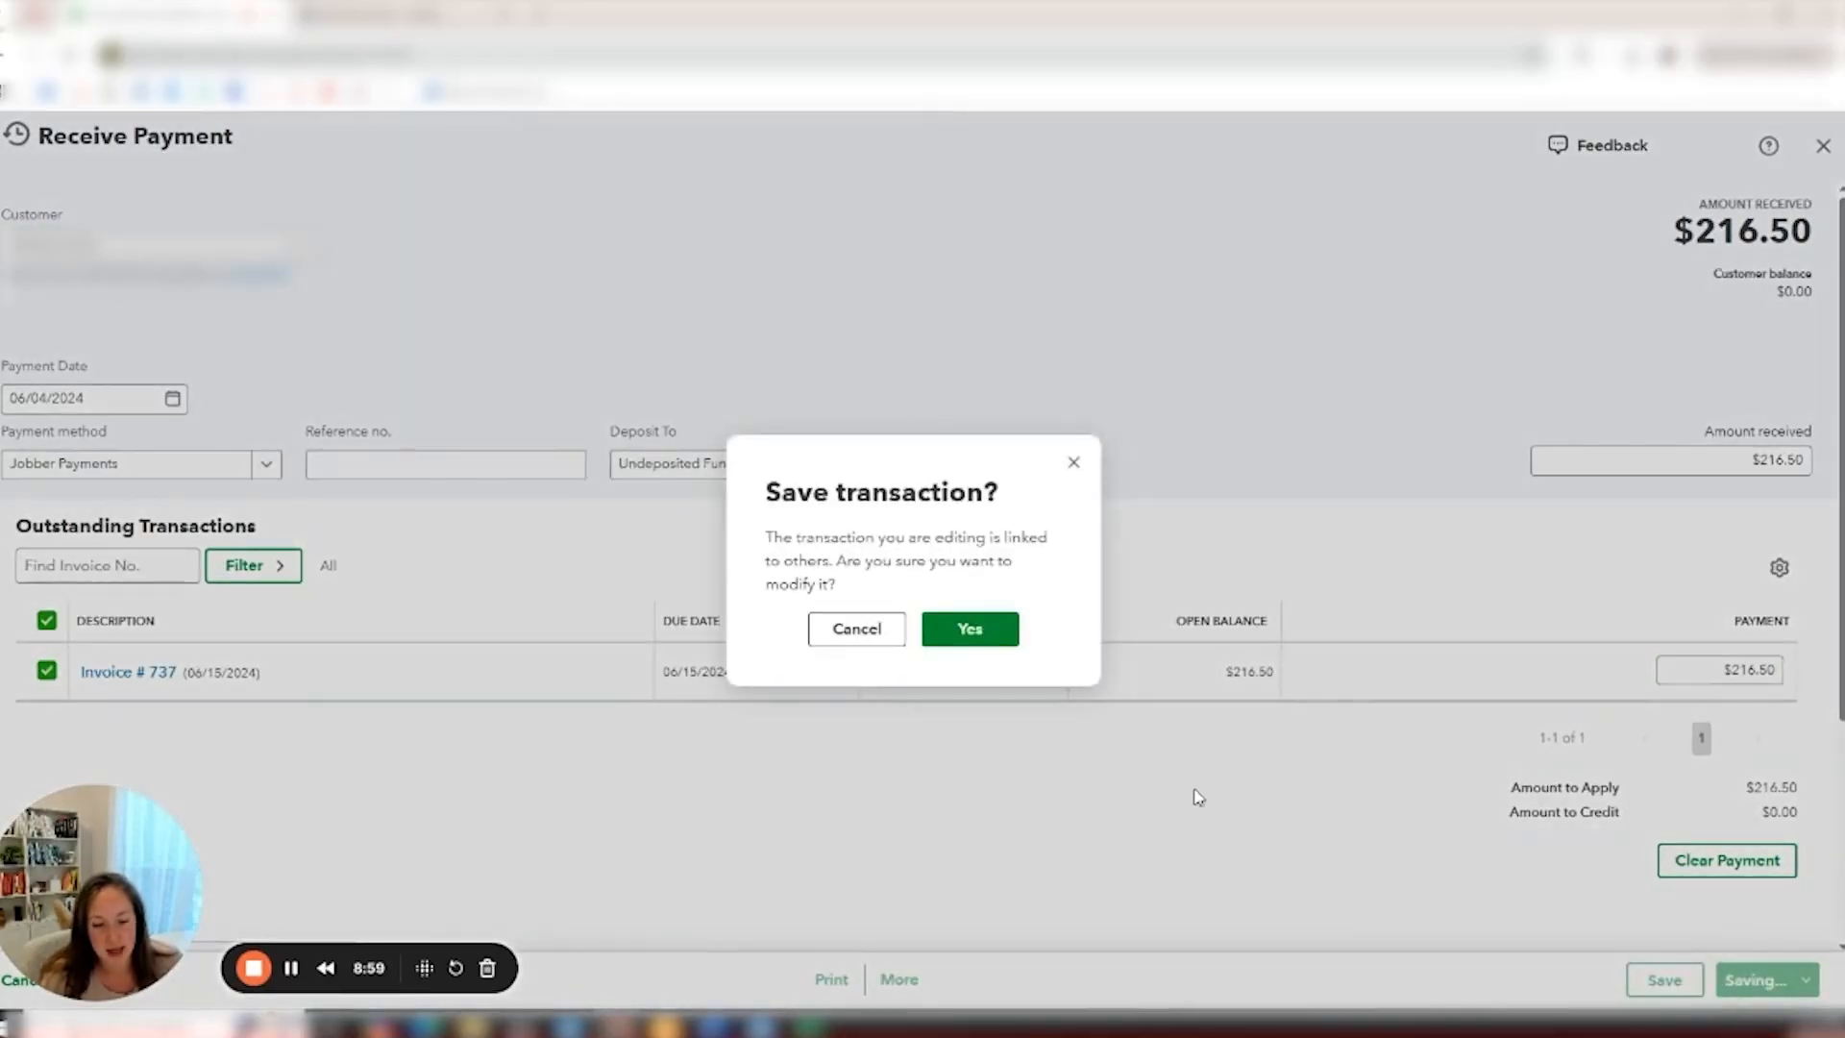
left_click(969, 634)
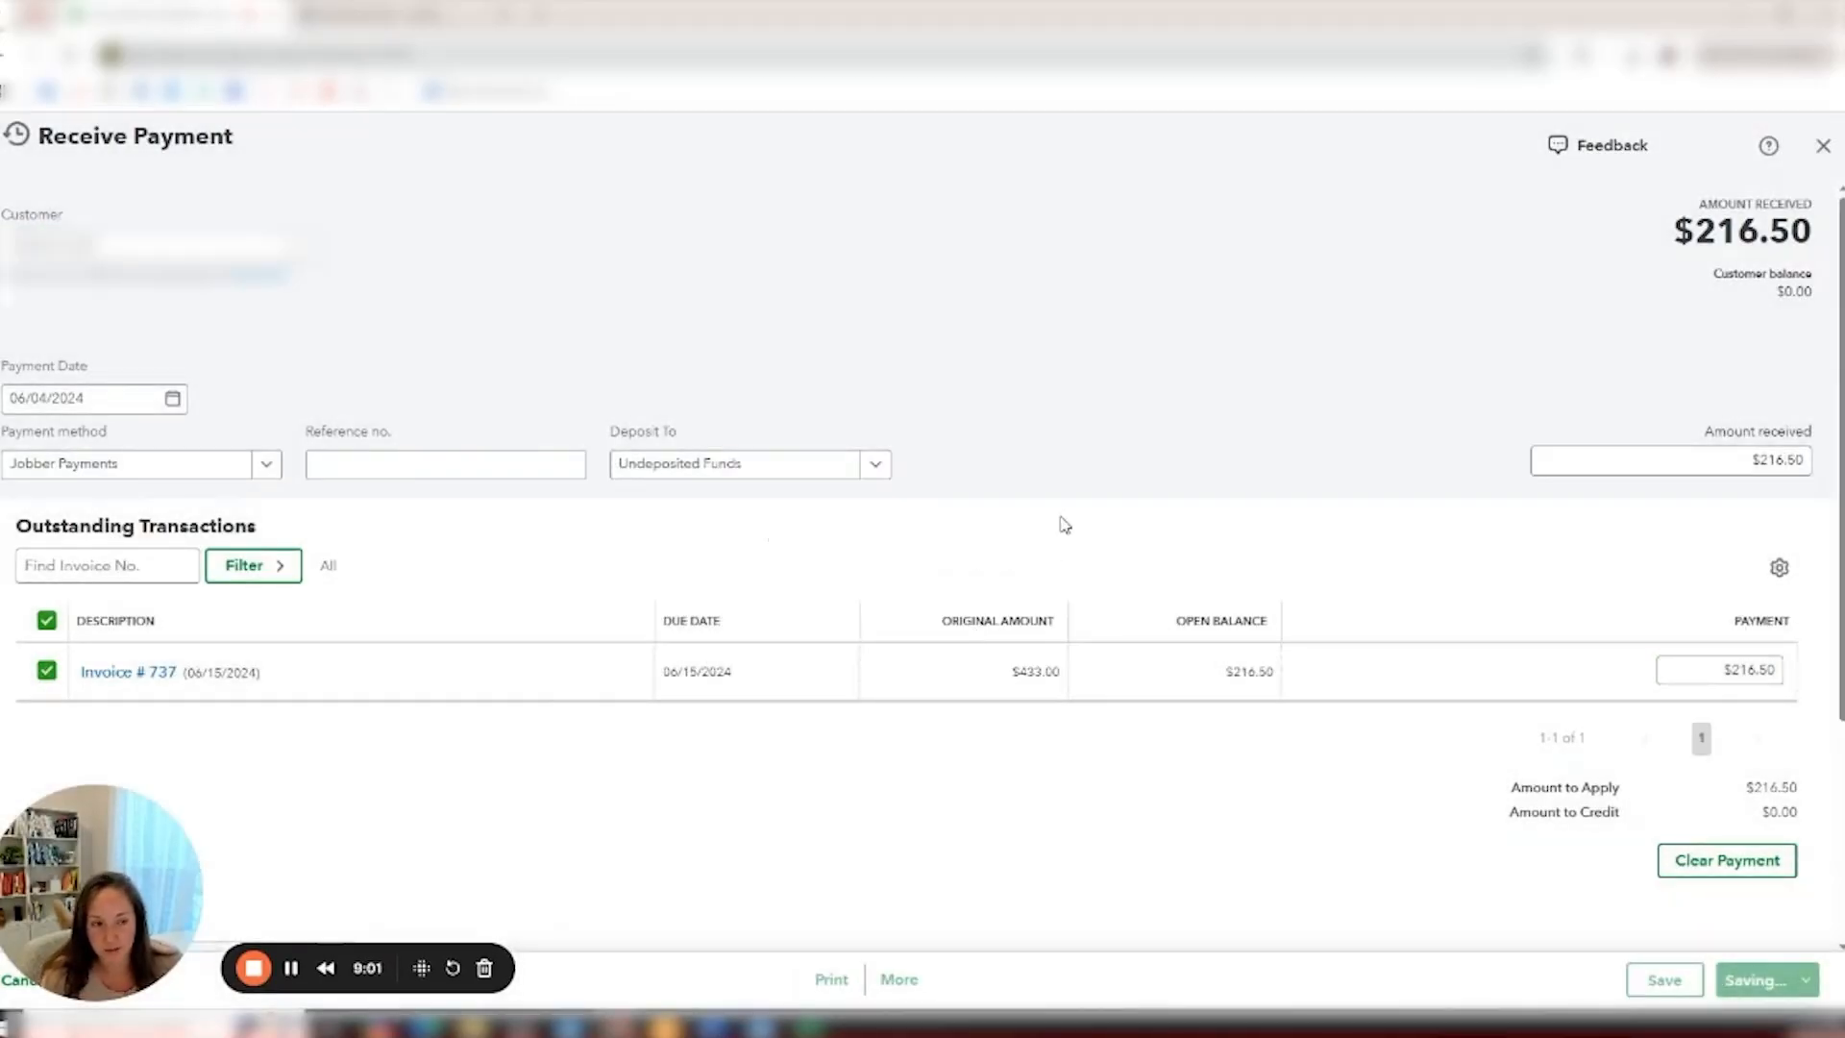